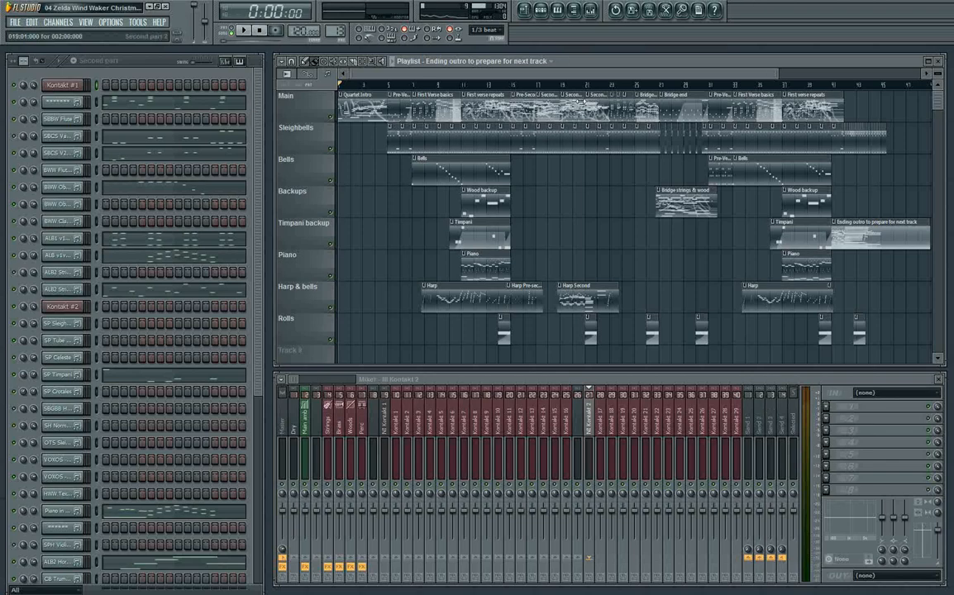
- Open the Quartet Intro clip from the playlist, examine its SP Celeste notes in the piano roll, and close it
key(space)
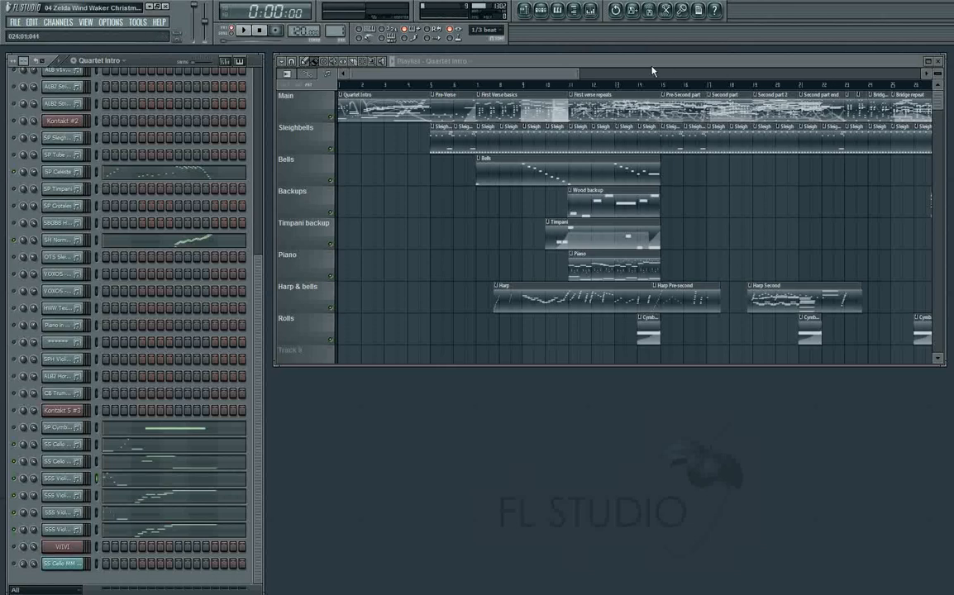
double_click(362, 108)
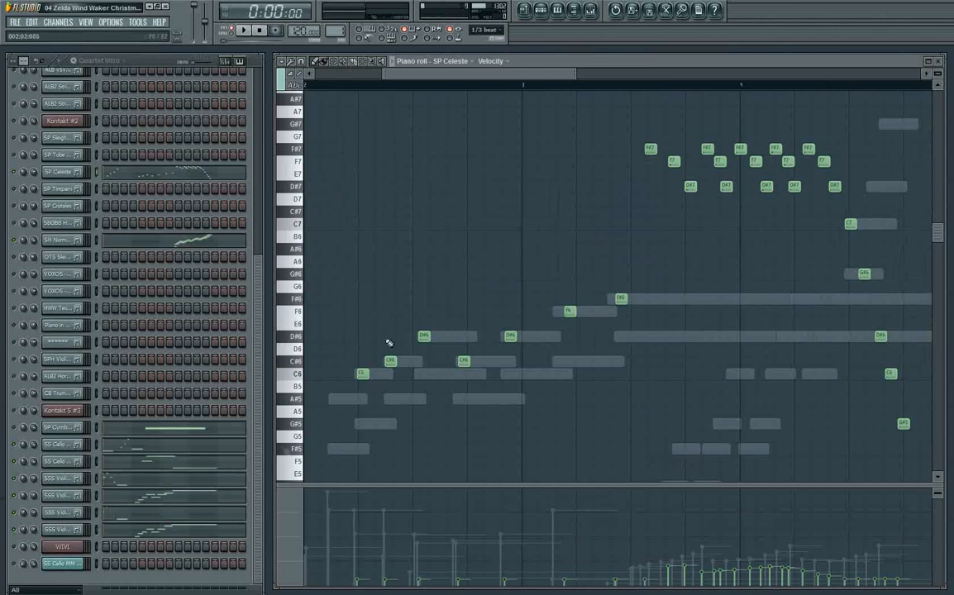
drag(256, 332, 256, 415)
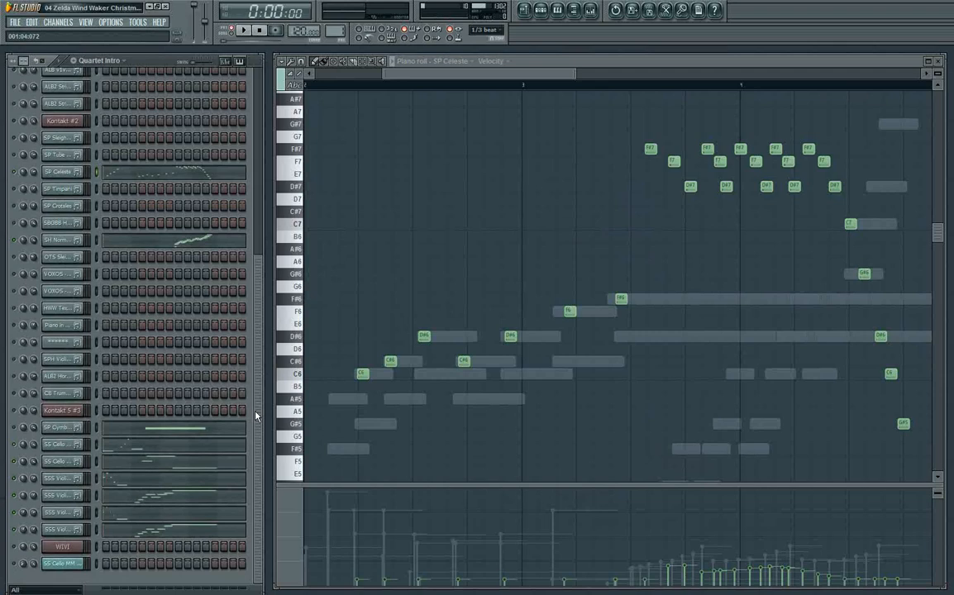
scroll(779, 174, right, 2)
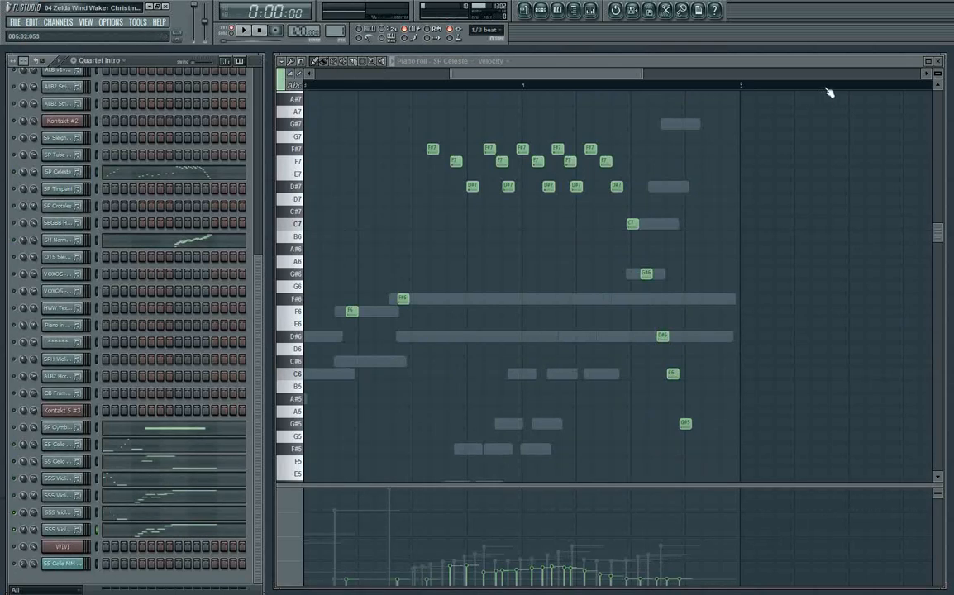
click(939, 62)
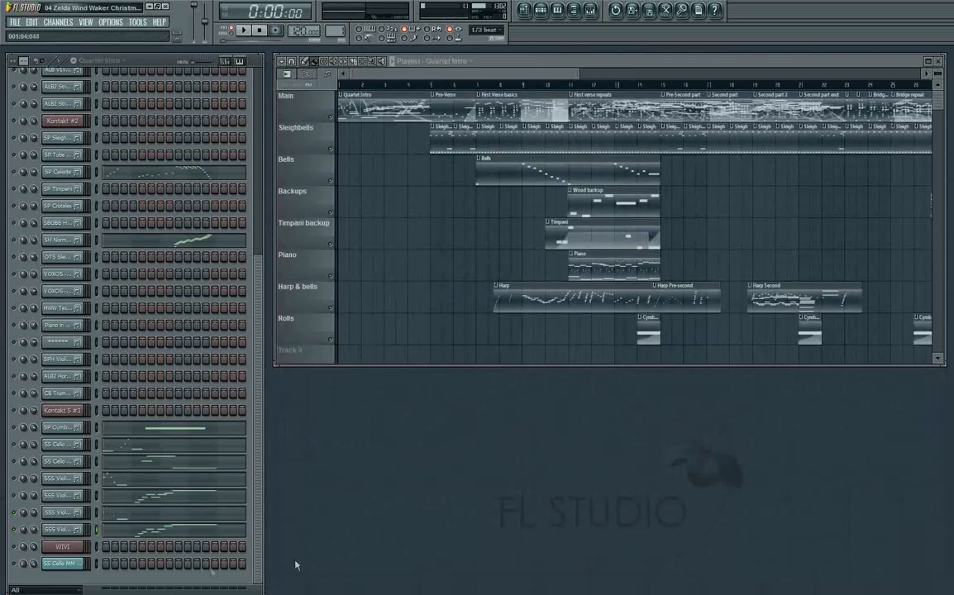
- Open the SSS Viola MM part in the piano roll and examine the short and long notes in its first bar
click(73, 514)
click(104, 514)
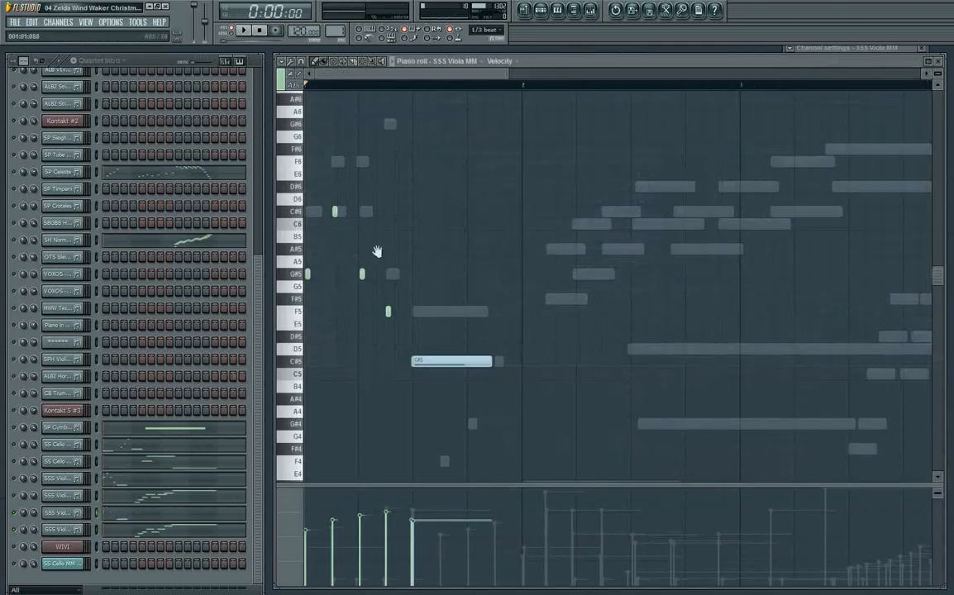
drag(377, 251, 378, 257)
scroll(433, 285, up, 3)
drag(432, 286, 584, 285)
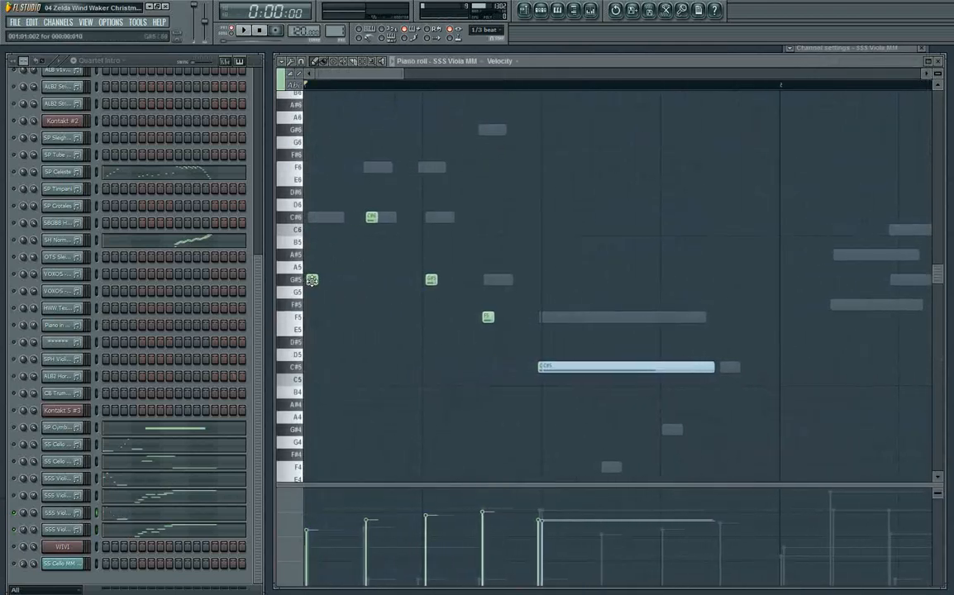
click(431, 278)
click(606, 369)
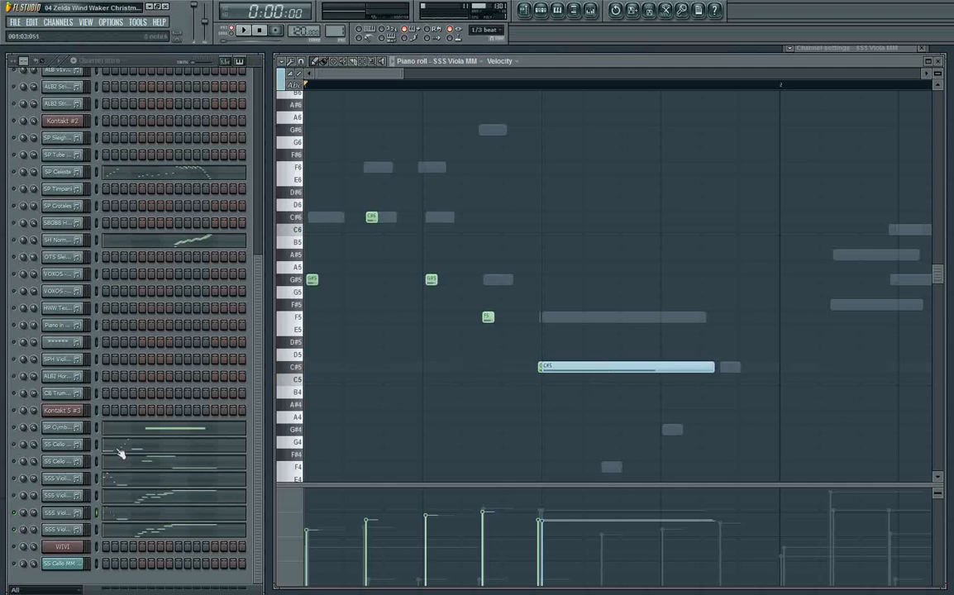
- Open the SSS Viola legato part in the piano roll and play back its opening bars
click(144, 533)
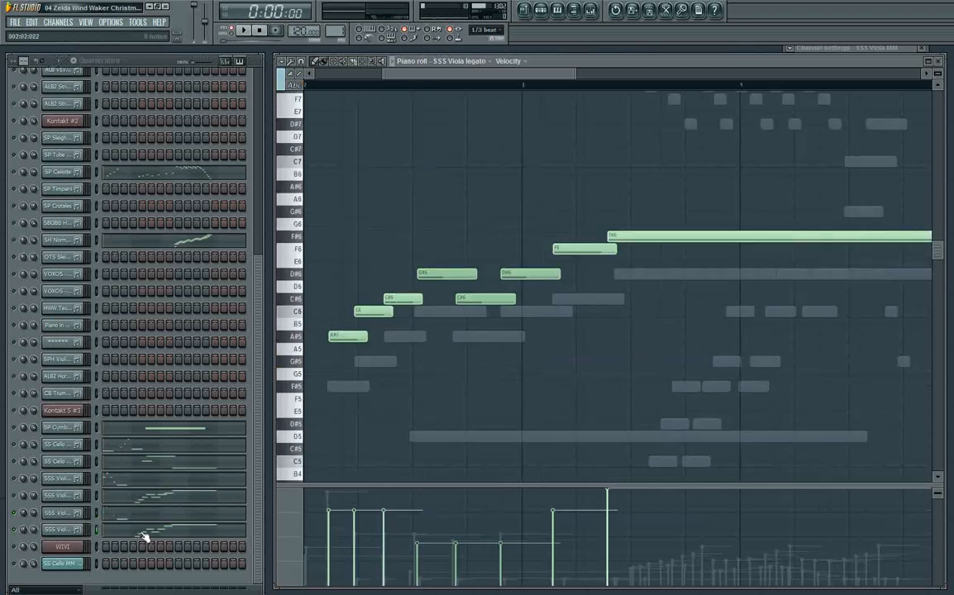
click(374, 313)
key(space)
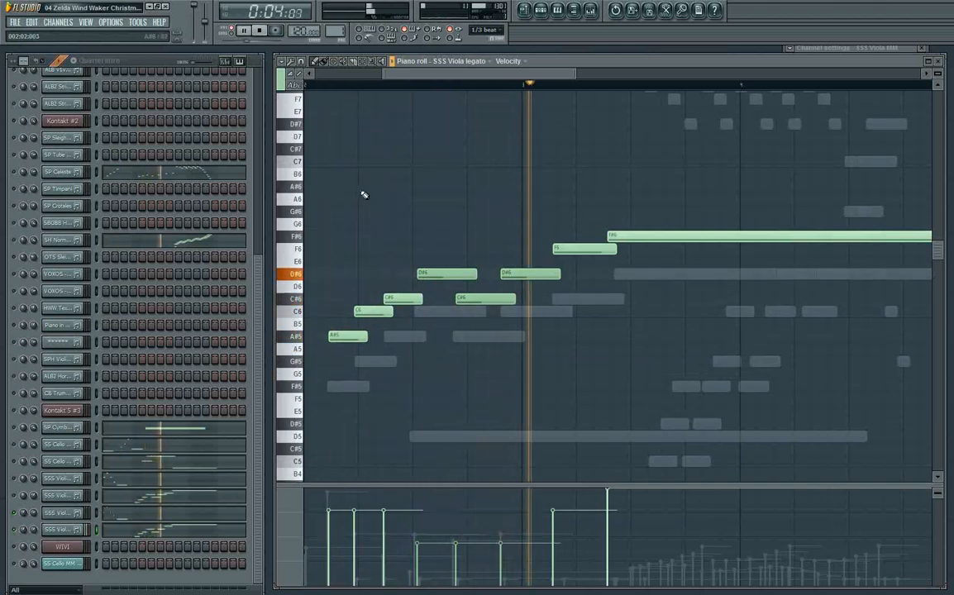
key(space)
- Return to the SSS Viola MM part and view its channel's articulation and MIDI settings
click(115, 522)
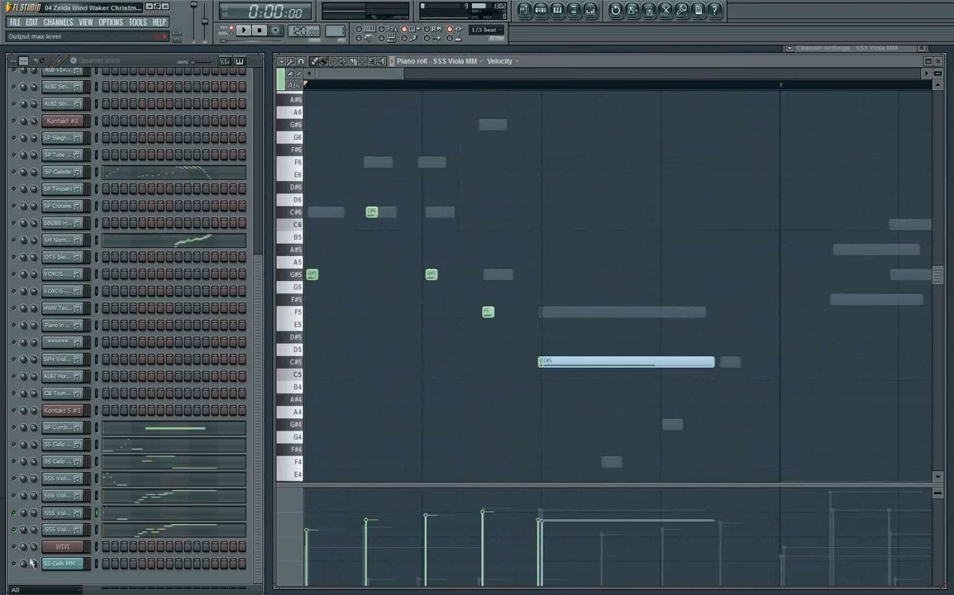
click(66, 515)
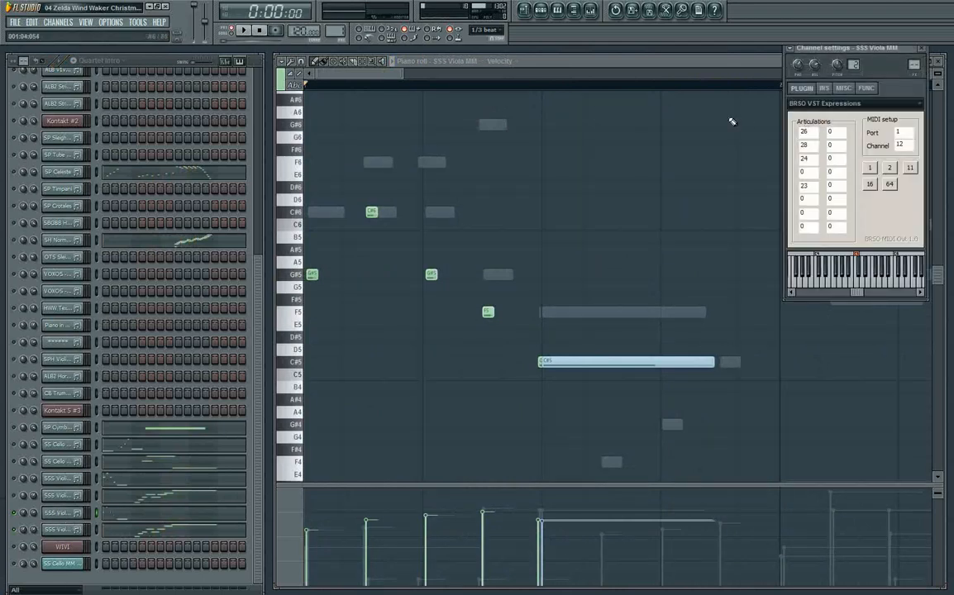
click(670, 66)
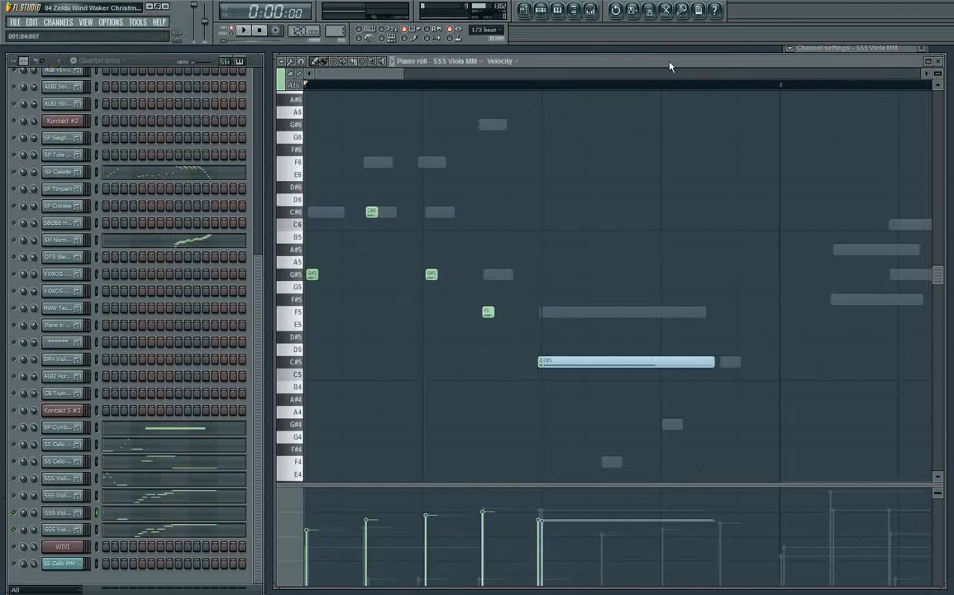
- Try the MIDI channel 2 note color by placing short C#6 test notes in the SSS Viola MM part, then delete them
click(283, 84)
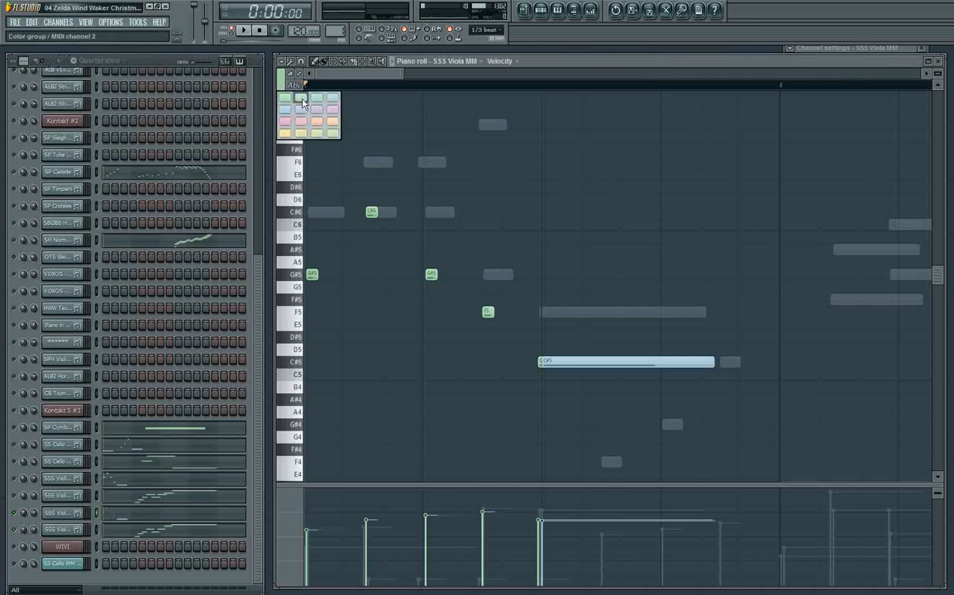
click(374, 215)
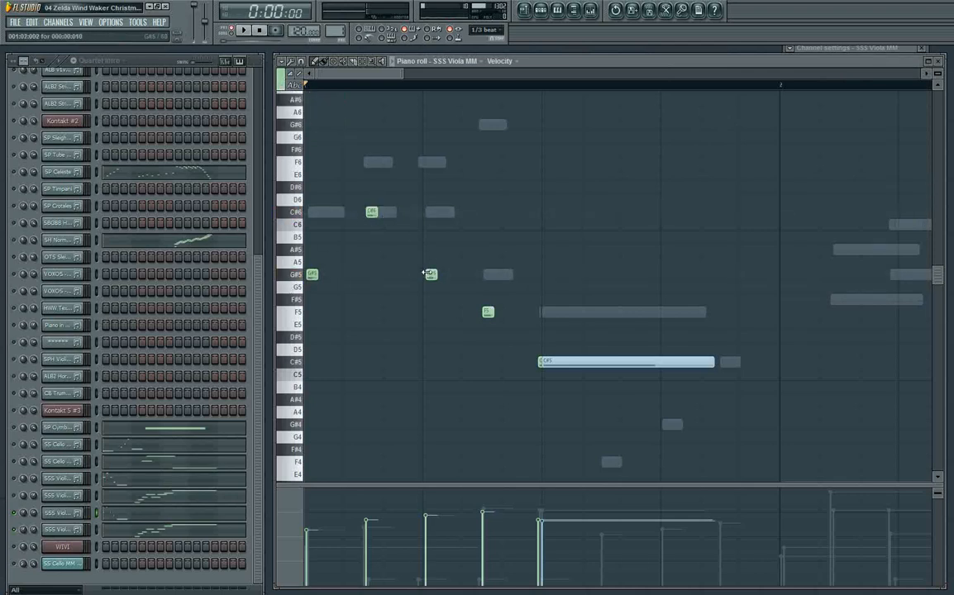
click(281, 78)
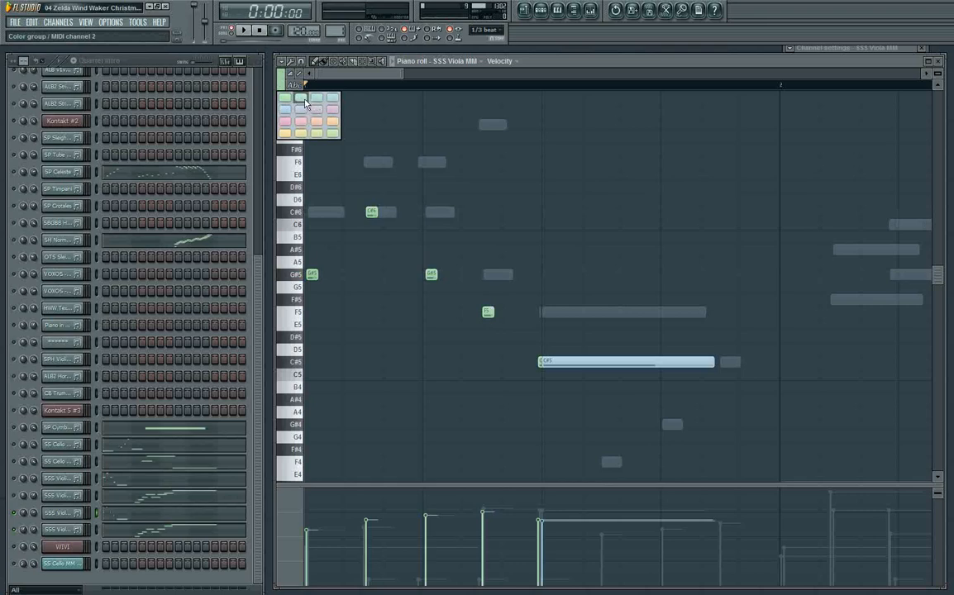
click(303, 99)
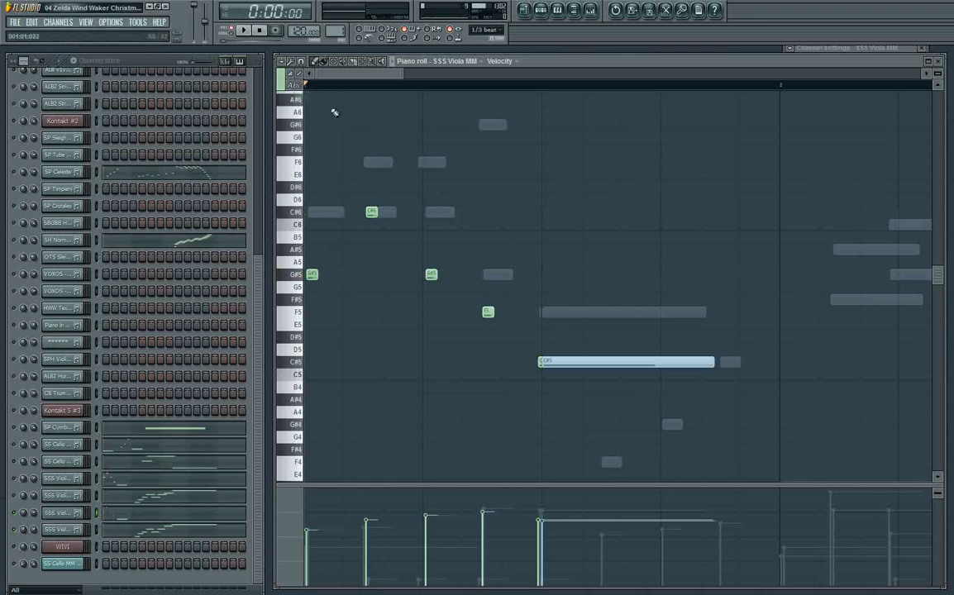
click(431, 212)
click(467, 212)
click(510, 187)
click(527, 212)
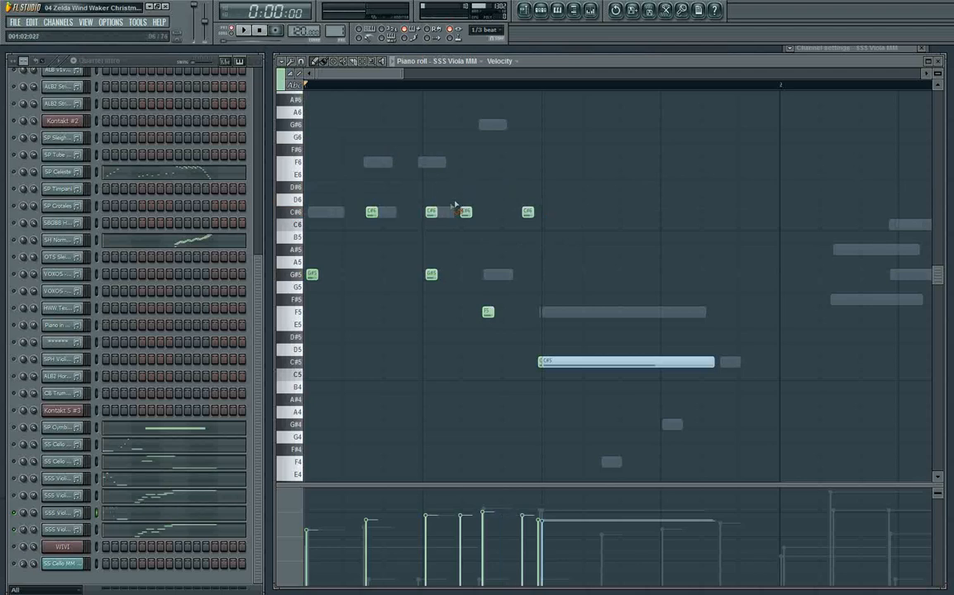
right_click(467, 211)
right_click(528, 212)
- Place a rising run of six test notes from C#6 to F#6 using the third note color
click(284, 87)
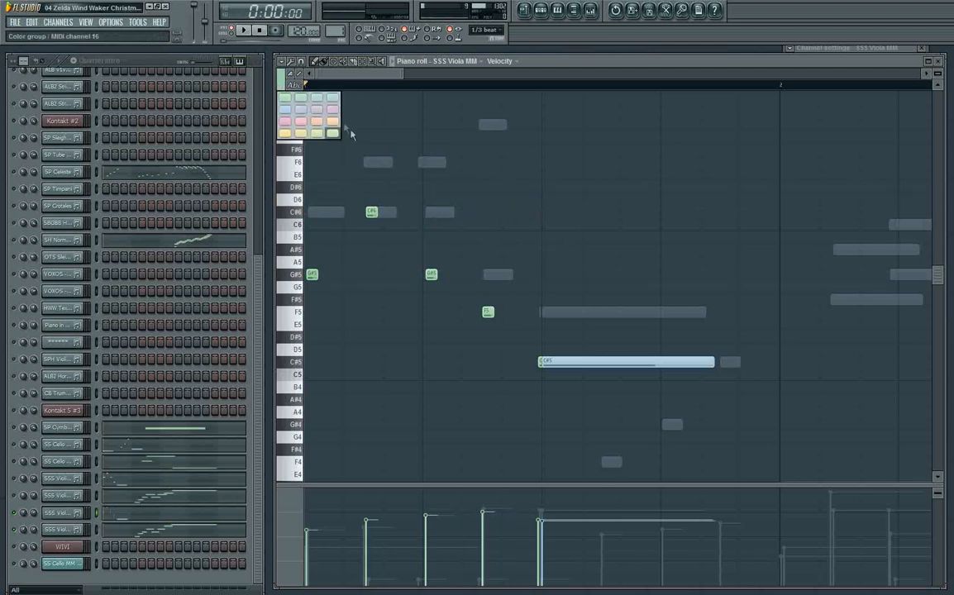
click(316, 98)
click(428, 212)
click(481, 200)
click(520, 186)
click(547, 161)
click(576, 149)
click(628, 150)
- Delete the rising run of test notes from the SSS Viola MM part
right_click(631, 151)
right_click(577, 150)
right_click(520, 187)
right_click(482, 199)
right_click(429, 211)
right_click(548, 161)
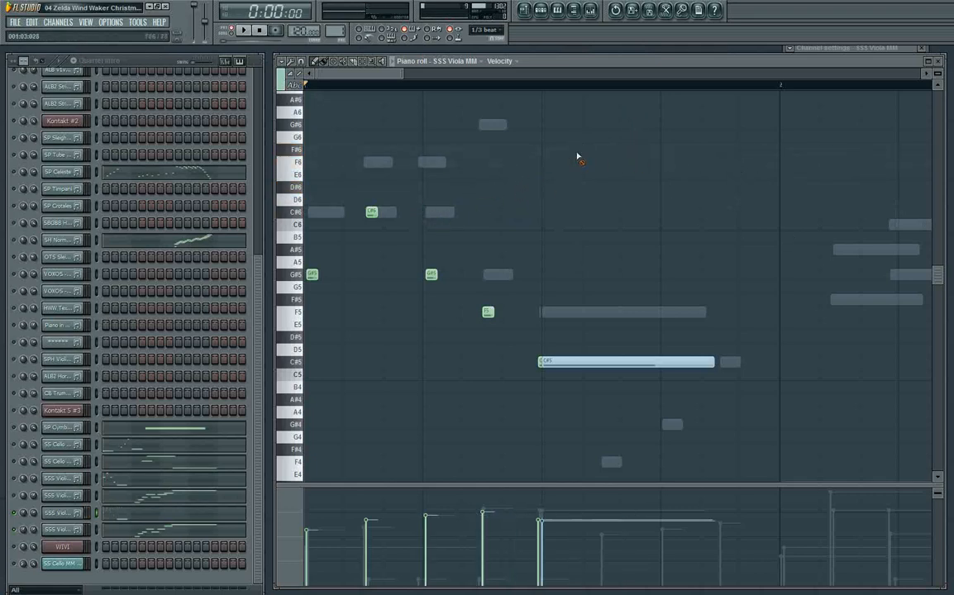
- Select the long C#5 note and play the two viola parts from the start into bar 4
click(610, 364)
key(space)
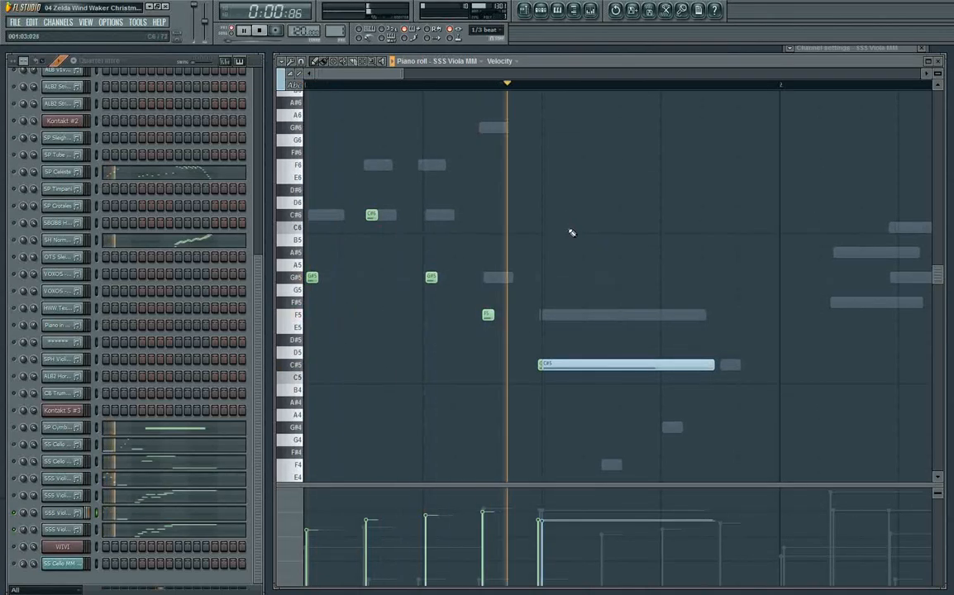
scroll(623, 213, down, 3)
drag(644, 257, 578, 236)
scroll(644, 257, down, 3)
scroll(577, 235, down, 3)
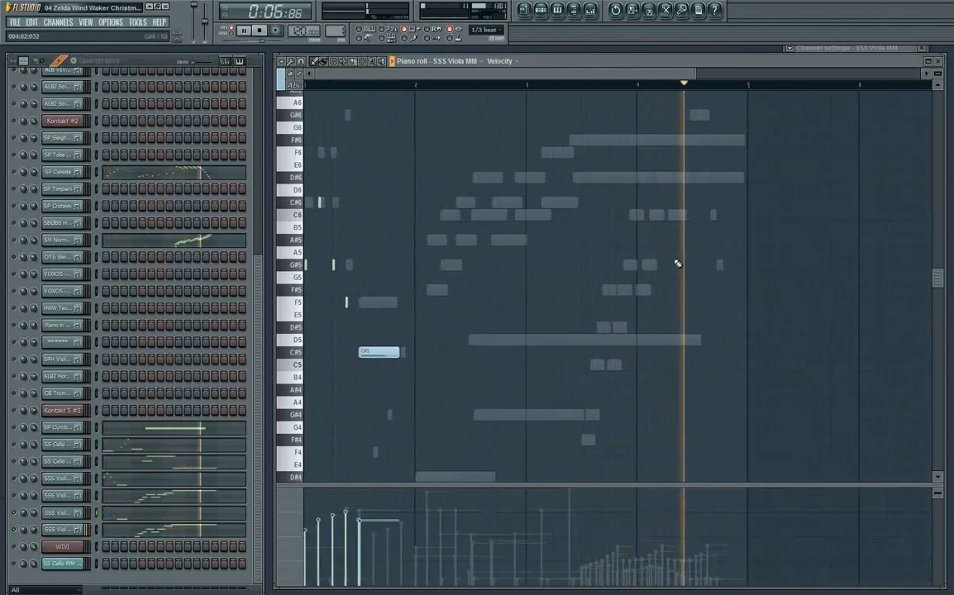
key(space)
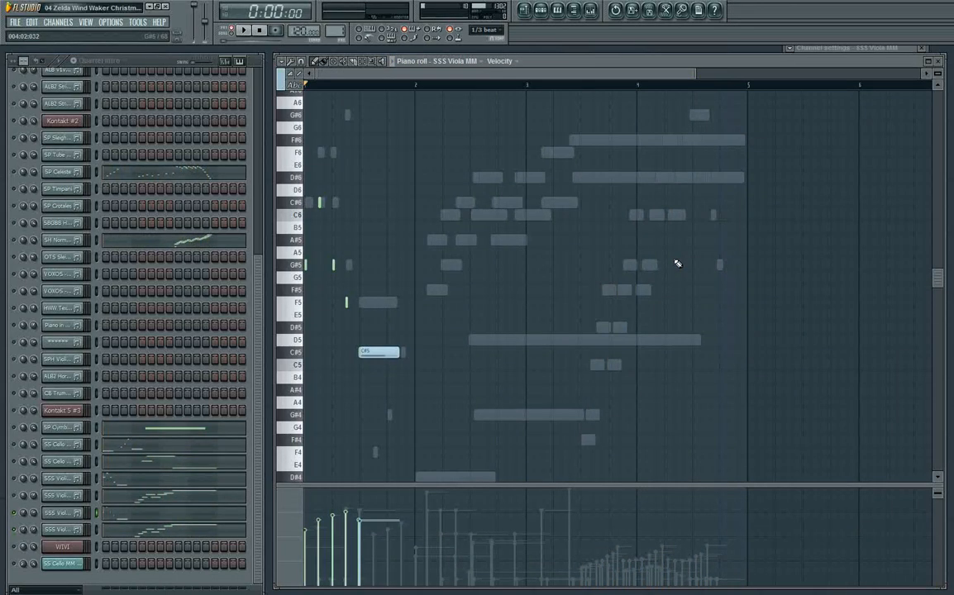
- Unmute the other SS Cello and SSS string channels and play the intro's string parts together
click(14, 465)
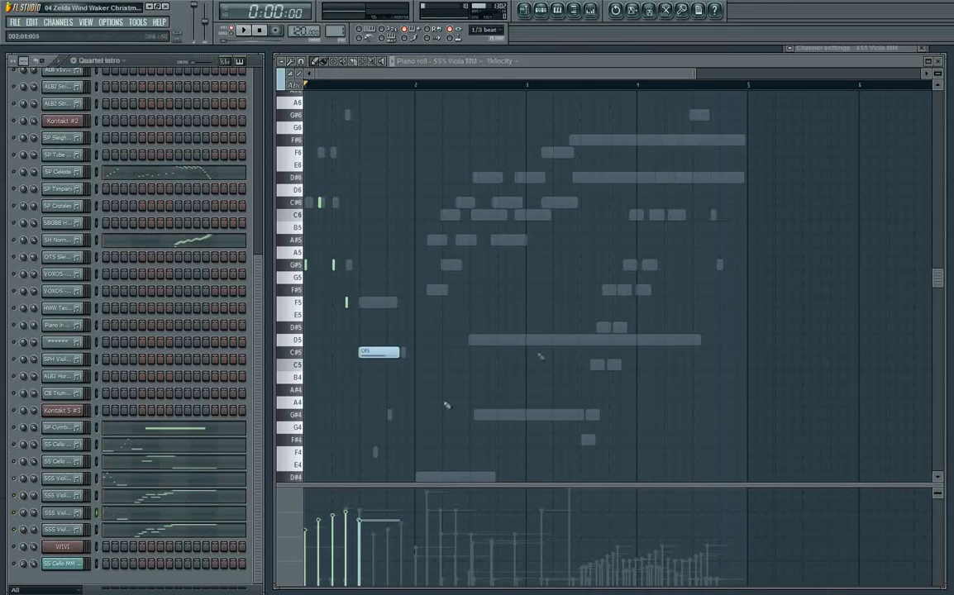
scroll(800, 300, up, 1)
key(space)
scroll(481, 296, up, 5)
drag(653, 294, 548, 302)
scroll(694, 299, down, 1)
scroll(731, 300, down, 1)
drag(724, 298, 843, 296)
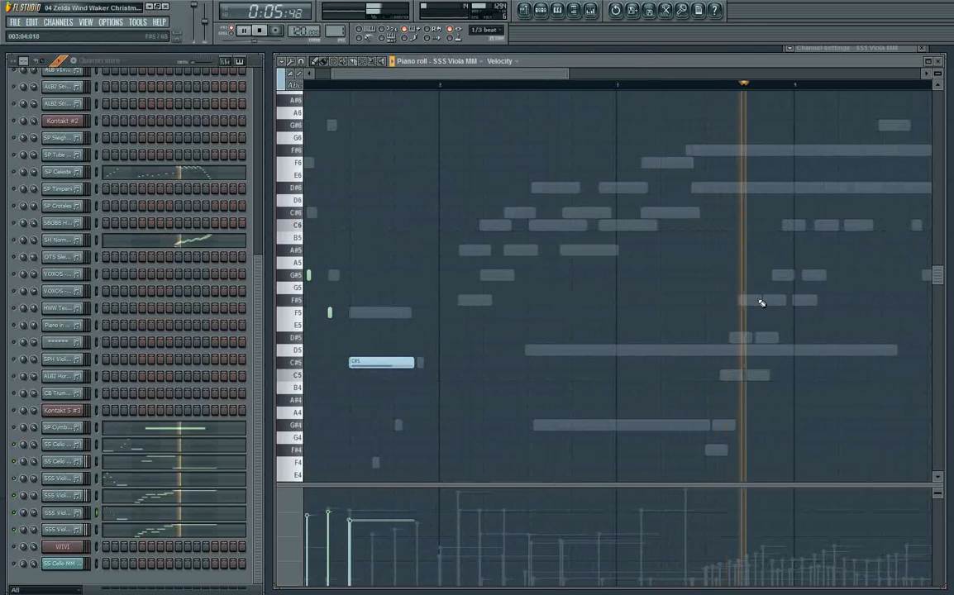
scroll(761, 300, down, 1)
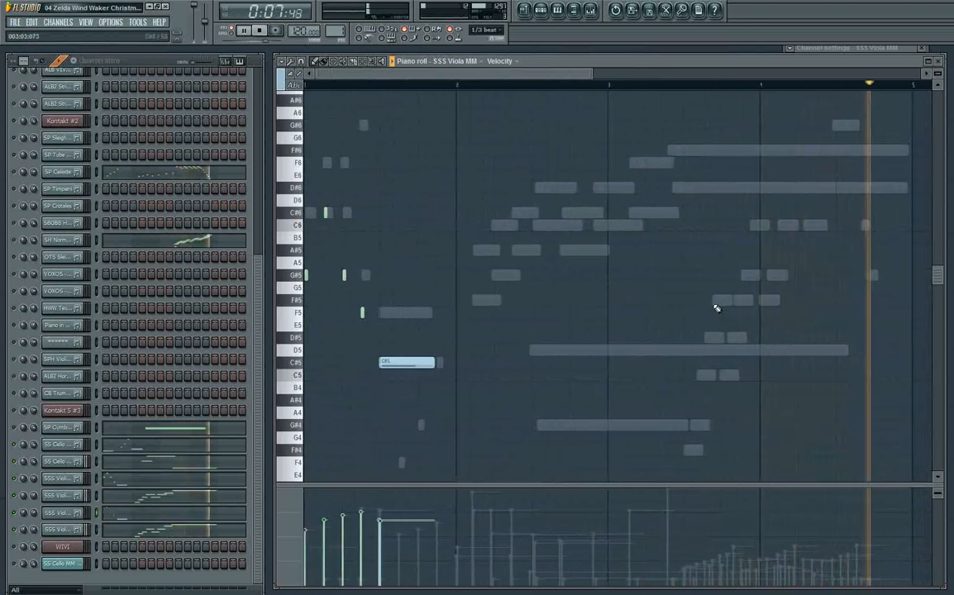
key(space)
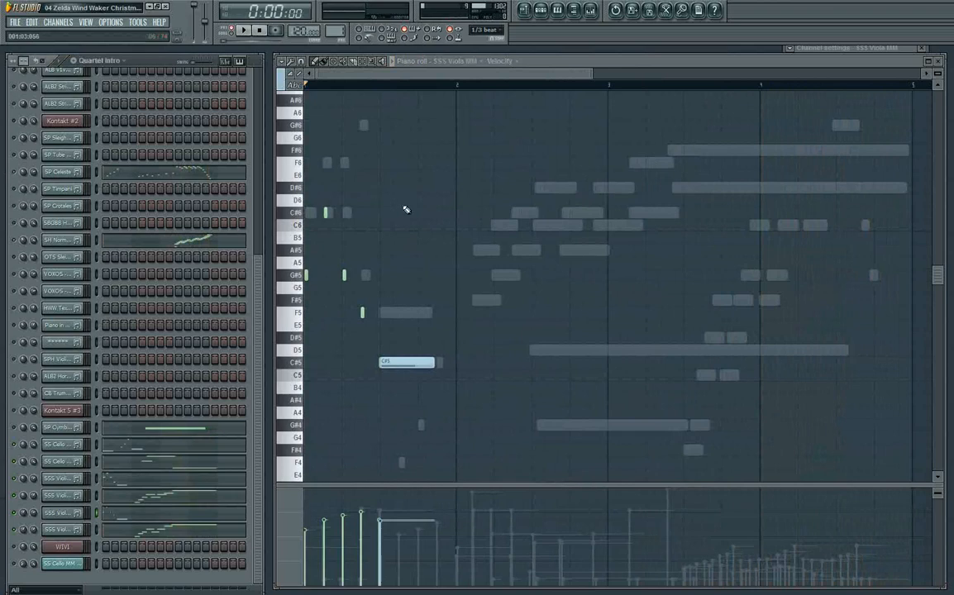
- Play the whole Quartet Intro pattern with the SP Celeste and SH Norm channels active alongside the strings
scroll(462, 305, up, 4)
ctrl+scroll(366, 132, down, 2)
key(space)
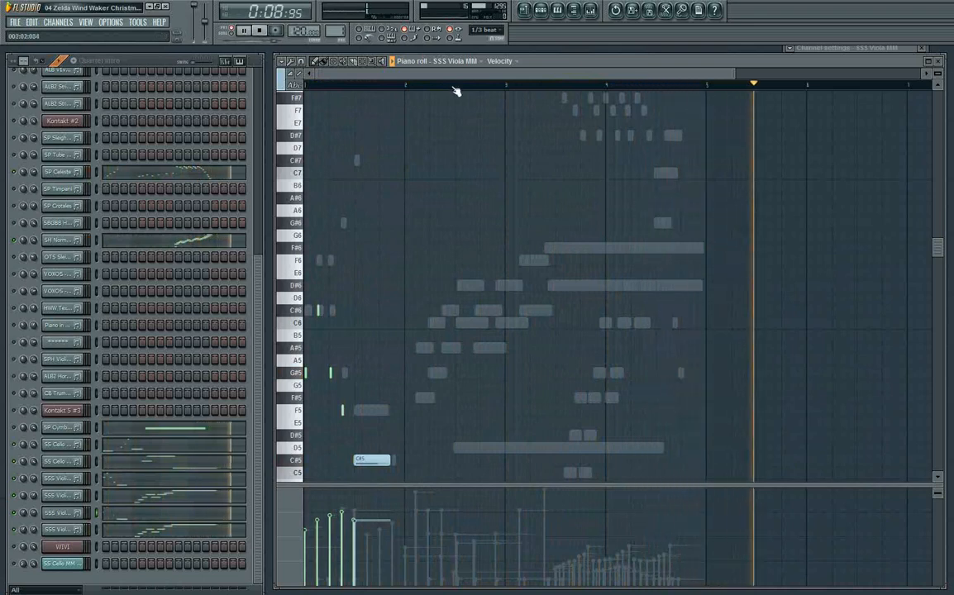
key(space)
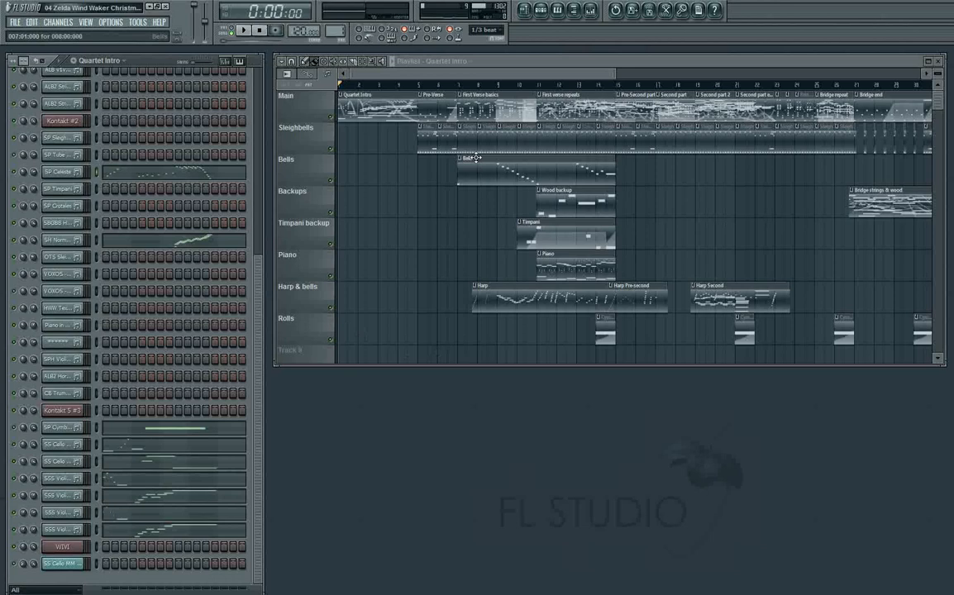
- Open the First Verse basics pattern from the playlist and examine its SBBW Flute notes in the piano roll
double_click(476, 95)
scroll(258, 82, up, 5)
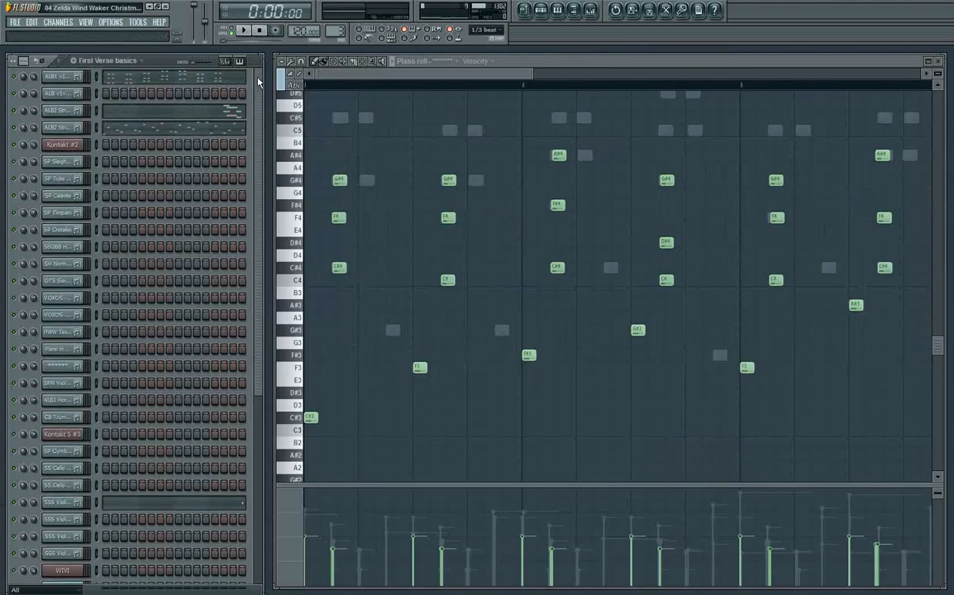
scroll(530, 232, up, 3)
scroll(529, 226, down, 2)
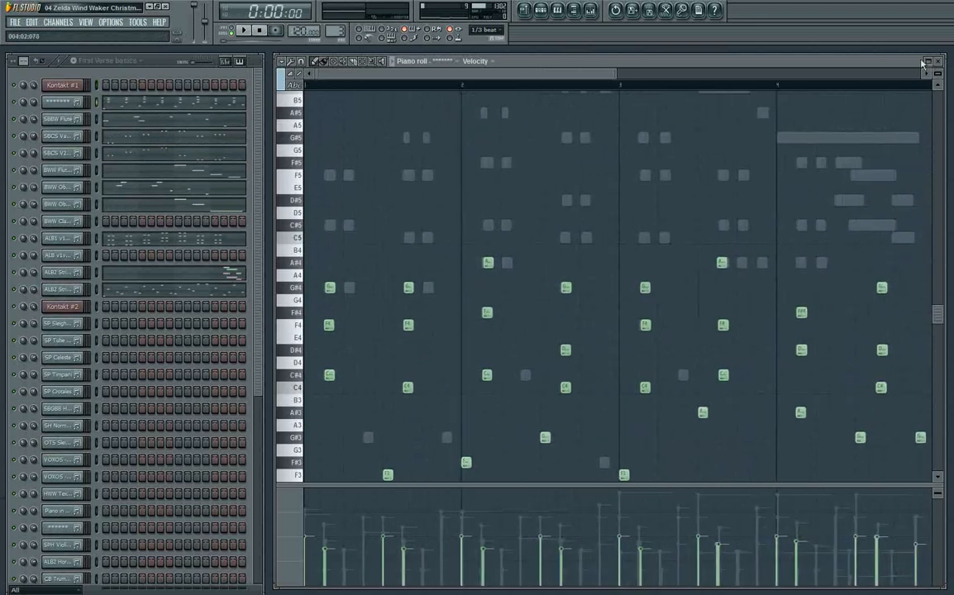
click(118, 122)
scroll(441, 247, down, 4)
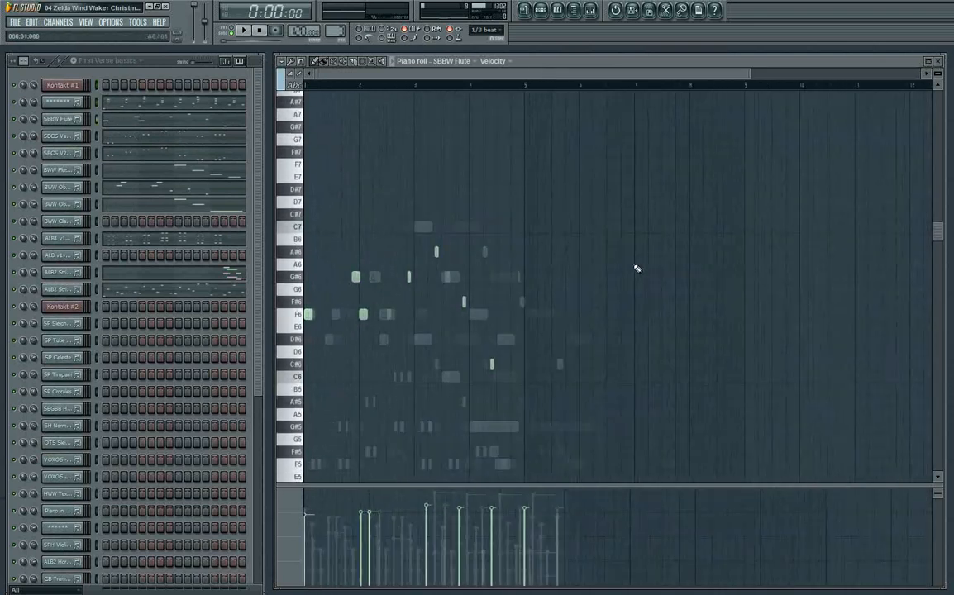
scroll(634, 269, up, 2)
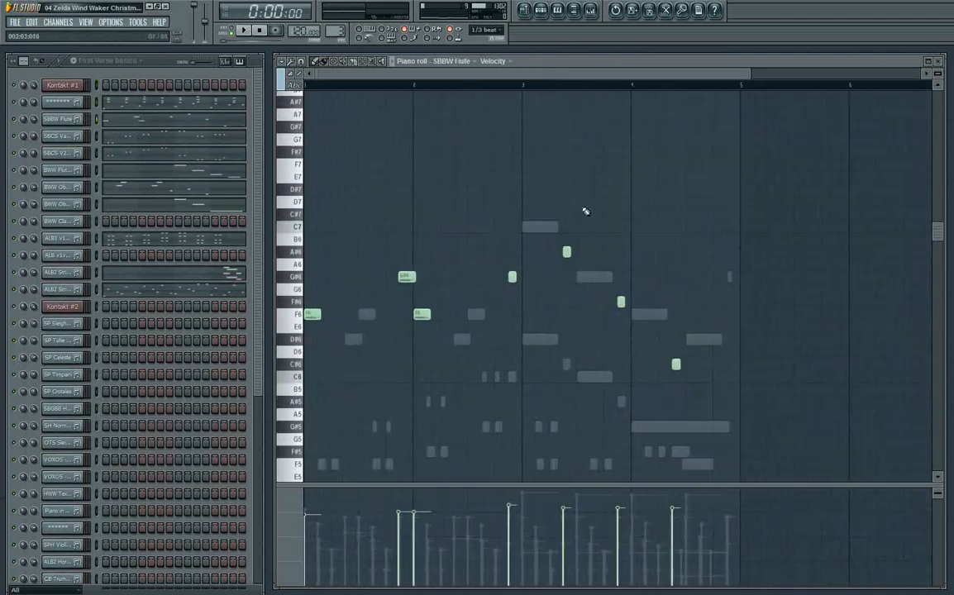
- Isolate the SBBW Flute with the BWW flute and oboe channels and play the First Verse basics pattern
right_click(15, 122)
click(19, 126)
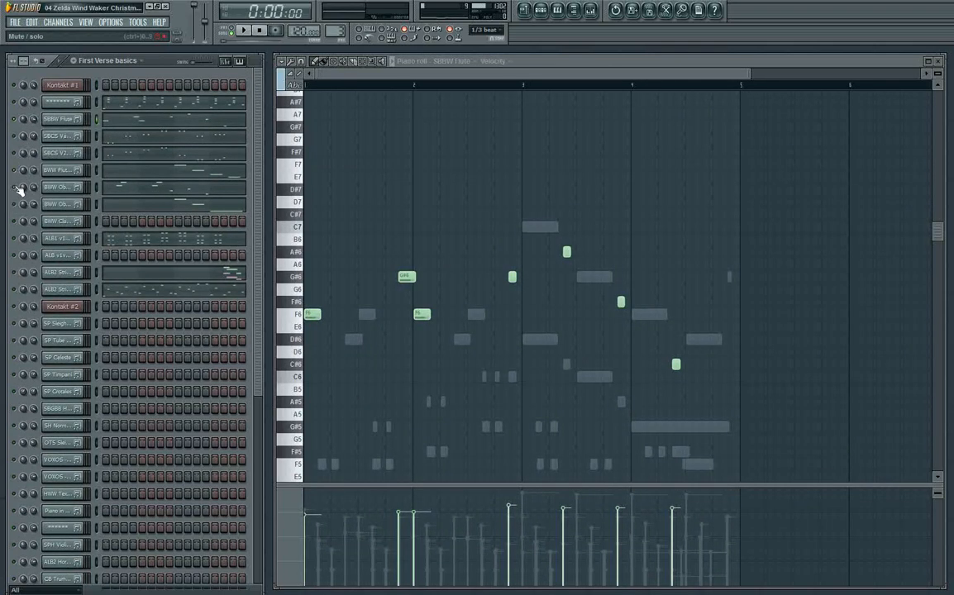
click(243, 30)
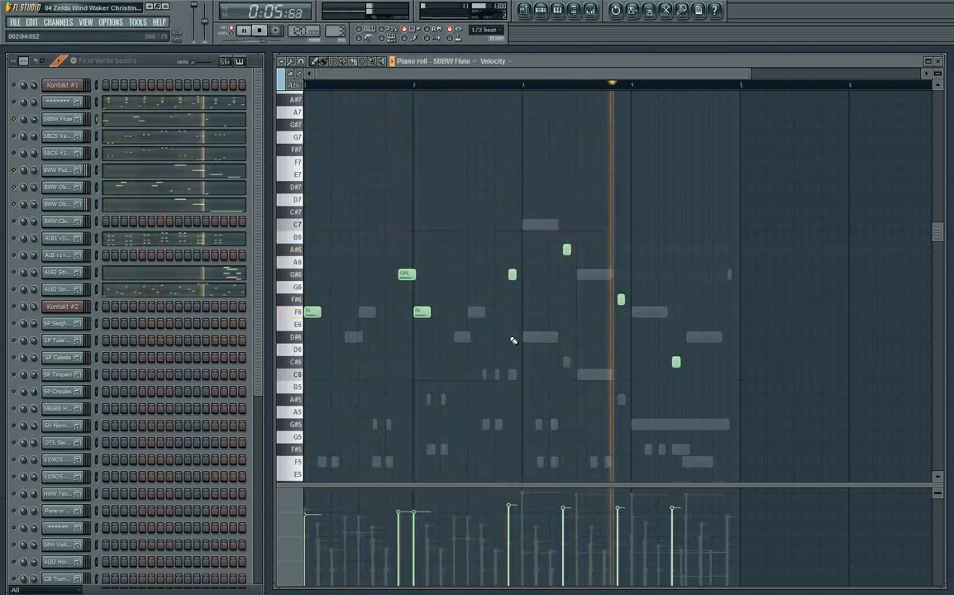
- Stop playback, solo the ******* channel below Kontakt #1 and play it alone in the First Verse basics pattern
key(space)
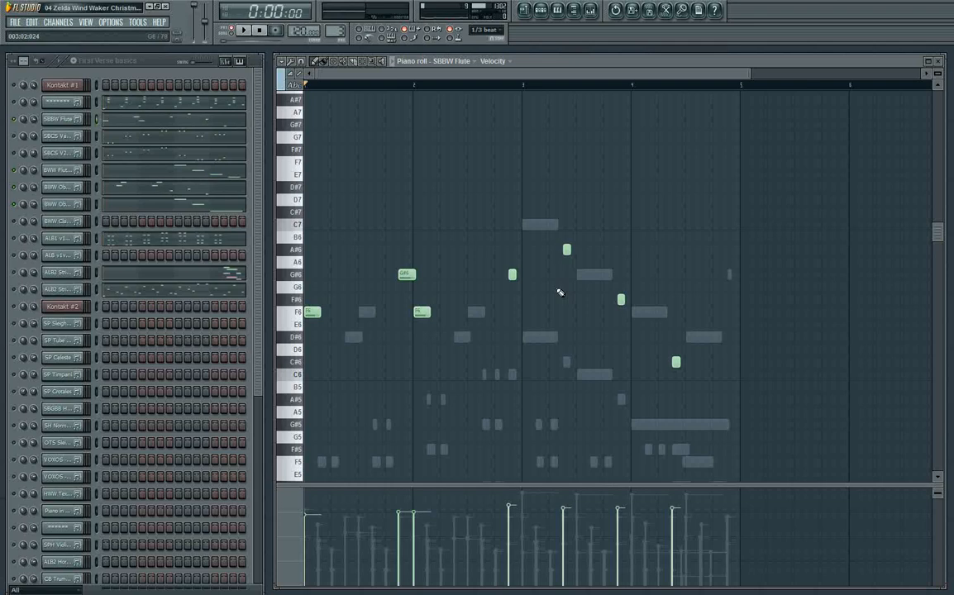
right_click(15, 102)
click(22, 107)
key(space)
key(space)
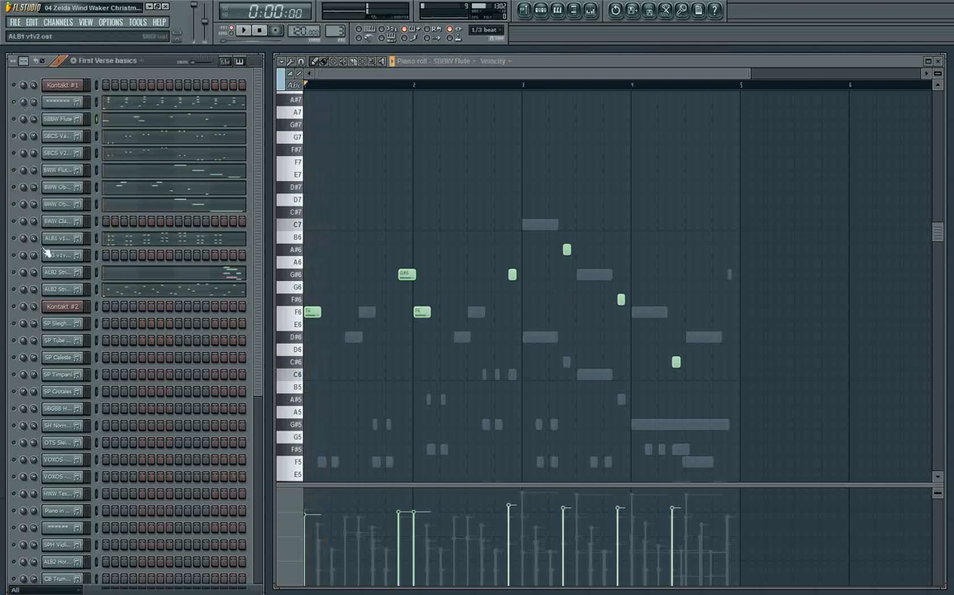
- Play the First Verse basics pattern with the ALB1 v1v2 channel enabled, and again with the SBCS V2 channel added
key(space)
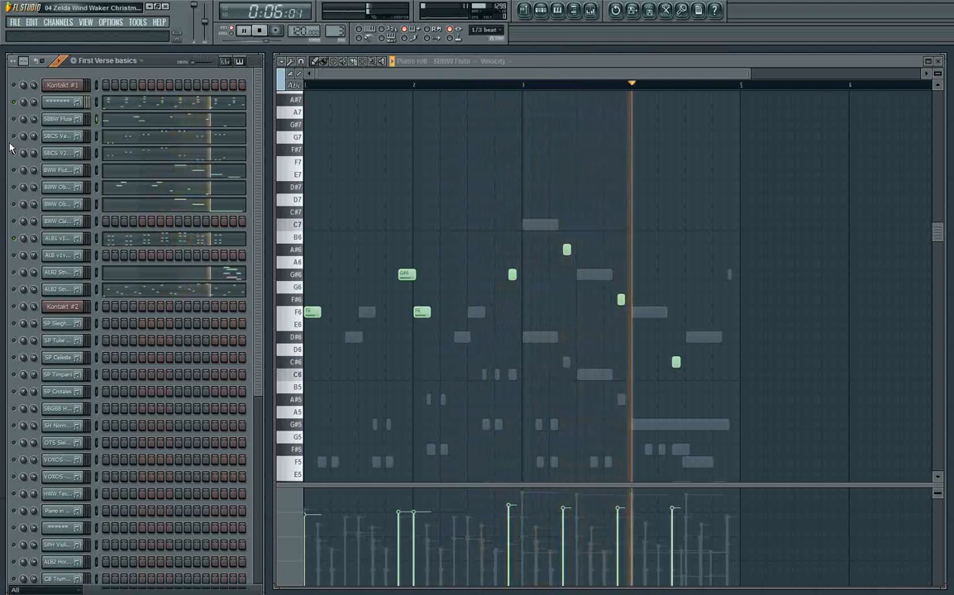
key(space)
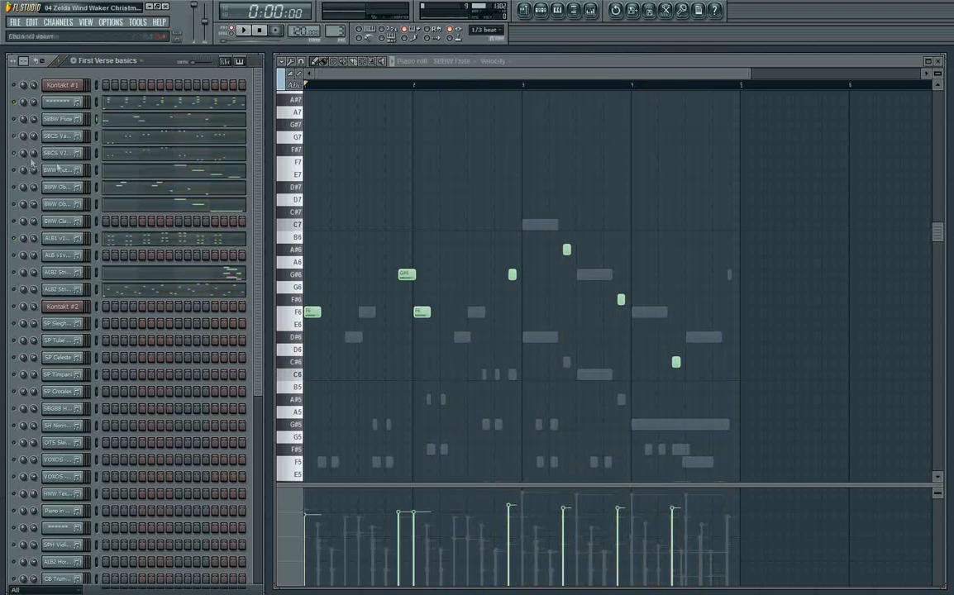
key(space)
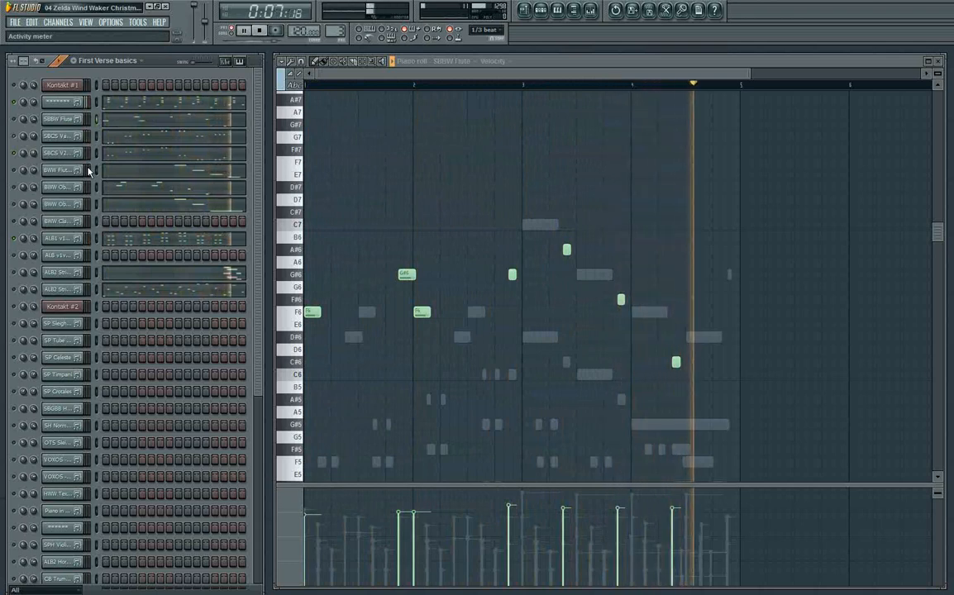
key(space)
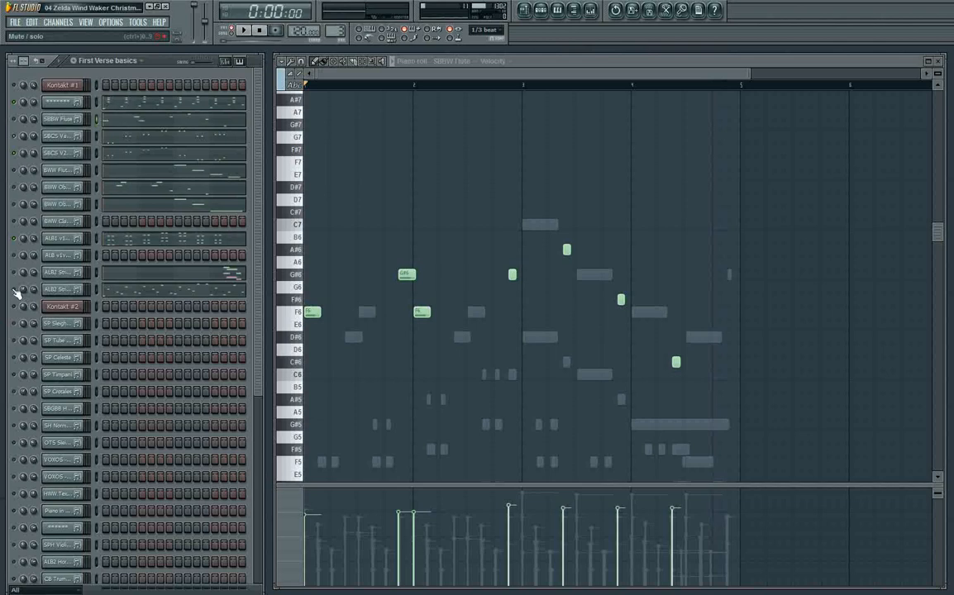
- Play the First Verse basics pattern with the lower ALB2 string channel added to the other active string channels
key(space)
scroll(53, 315, down, 5)
scroll(53, 315, up, 5)
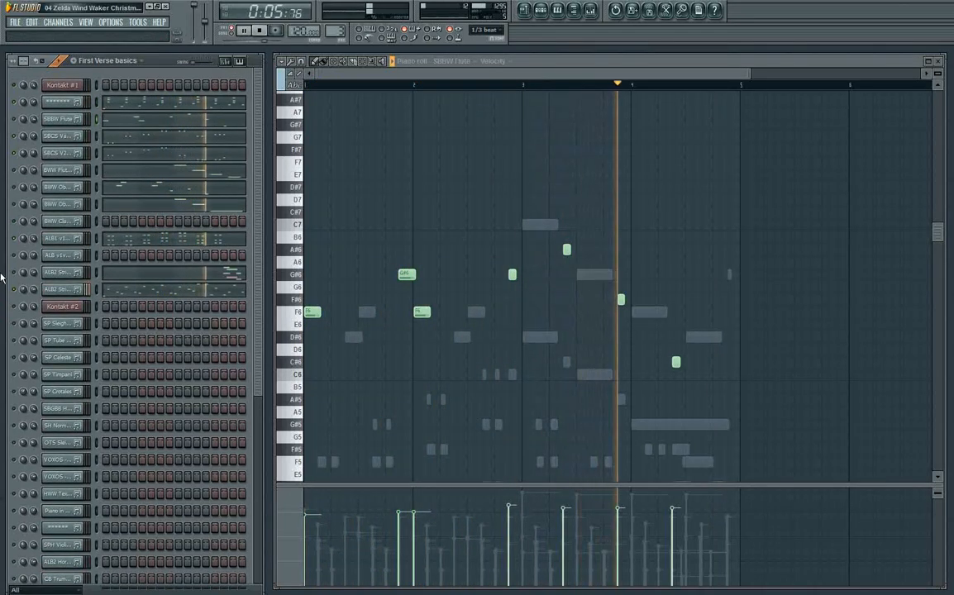
key(space)
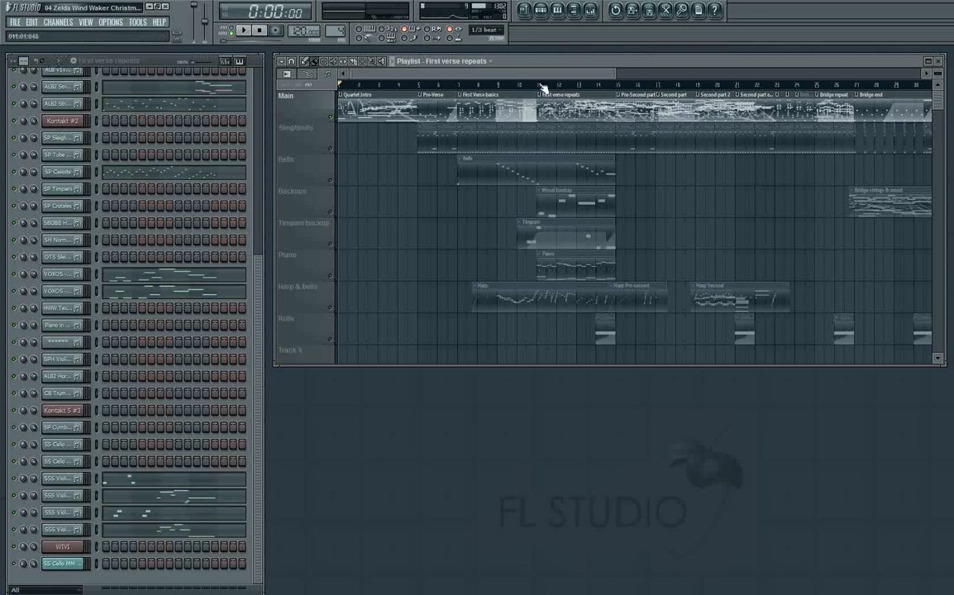
- Select the First verse repeats section, bars 11 to 14, in the playlist and play it with only the Main track active
drag(538, 85, 618, 88)
key(space)
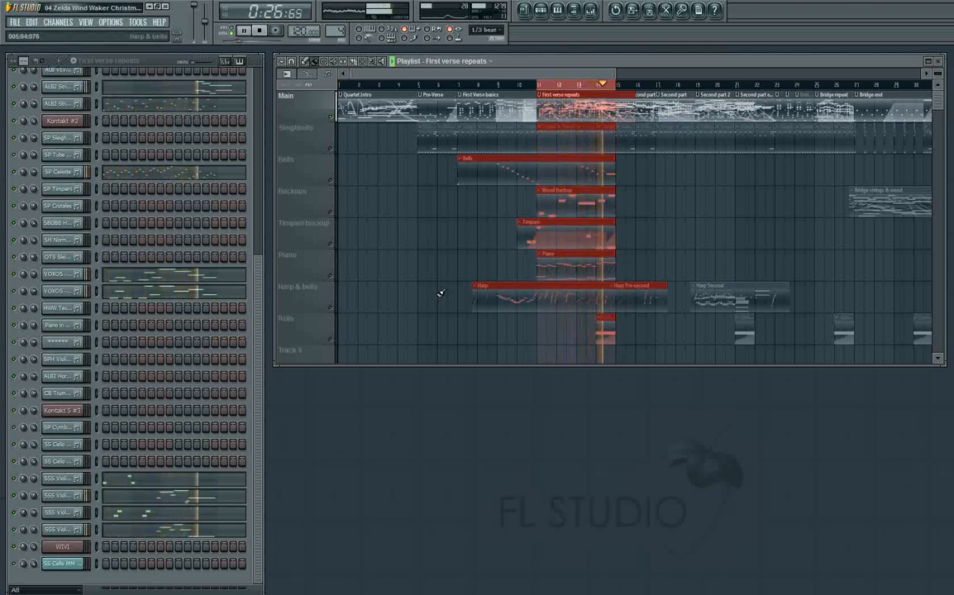
key(space)
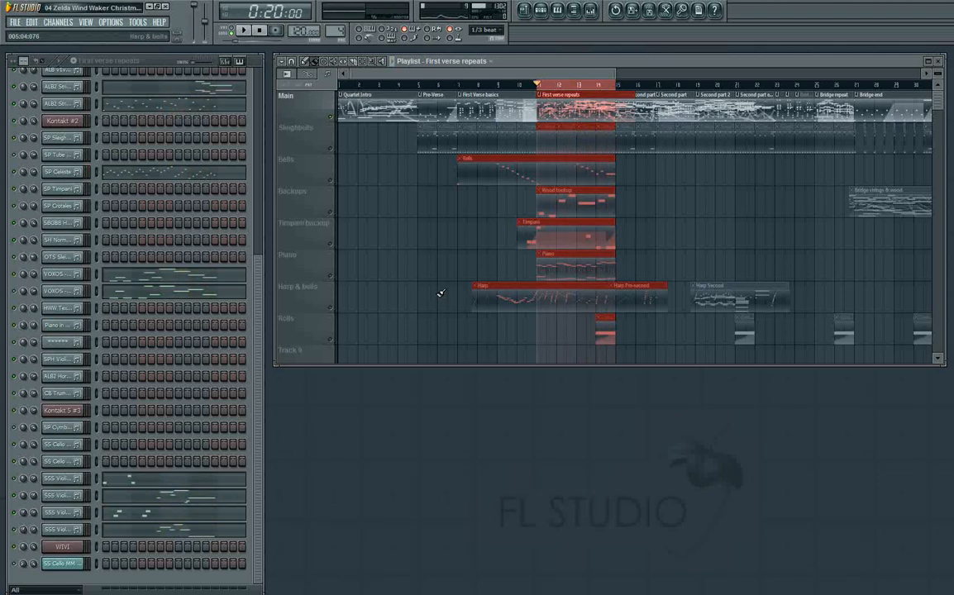
- Solo the upper VOXOS choir channel and play the First verse repeats section with the choir parts
right_click(14, 275)
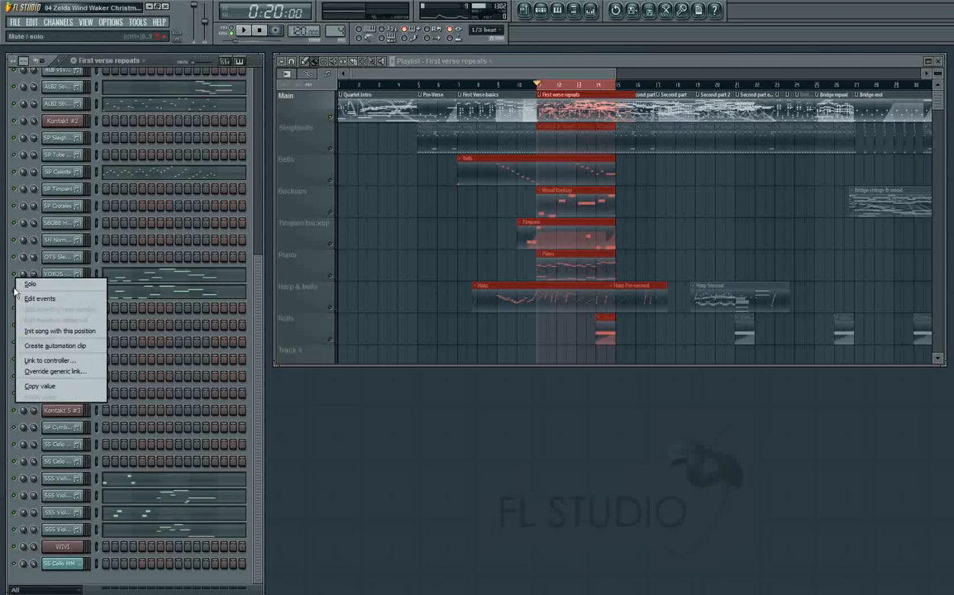
click(24, 285)
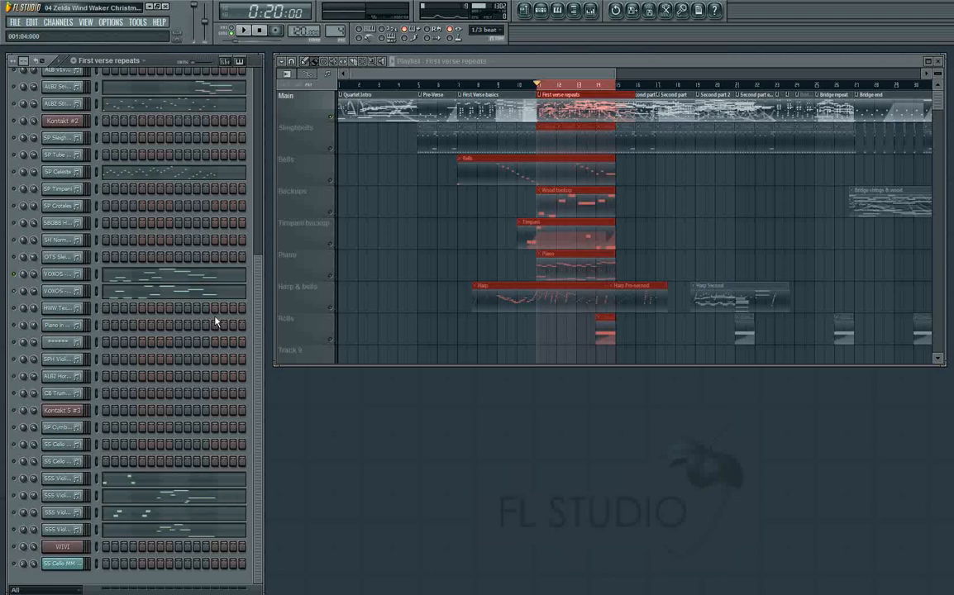
key(space)
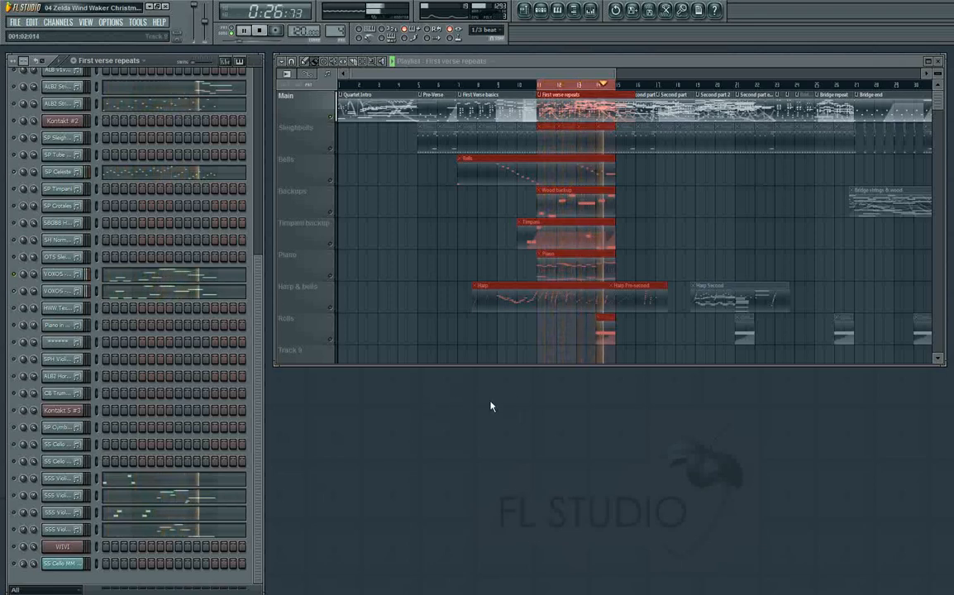
key(space)
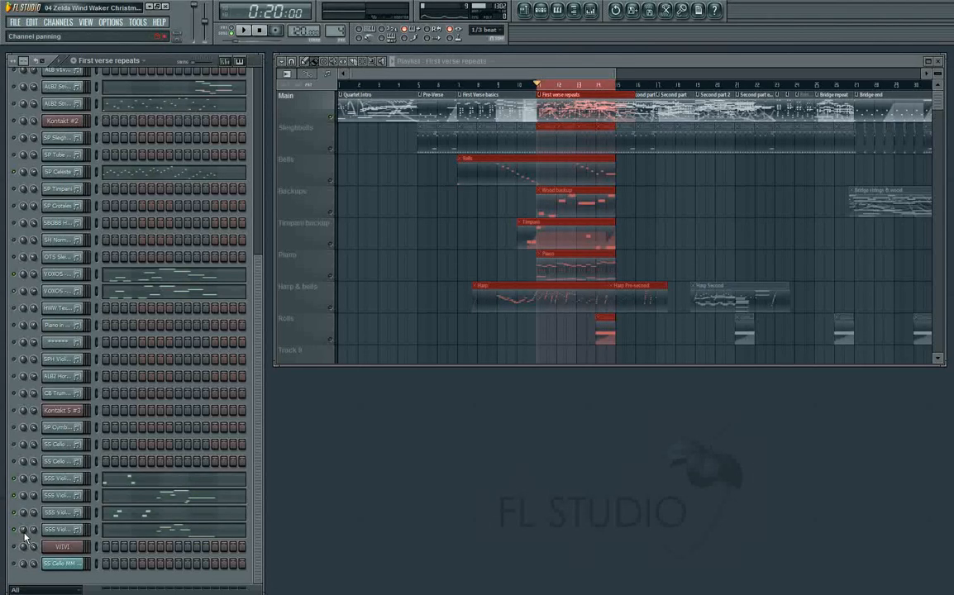
- Play the First verse repeats section with the SP Celeste and SSS violin channels active alongside the VOXOS choir
key(space)
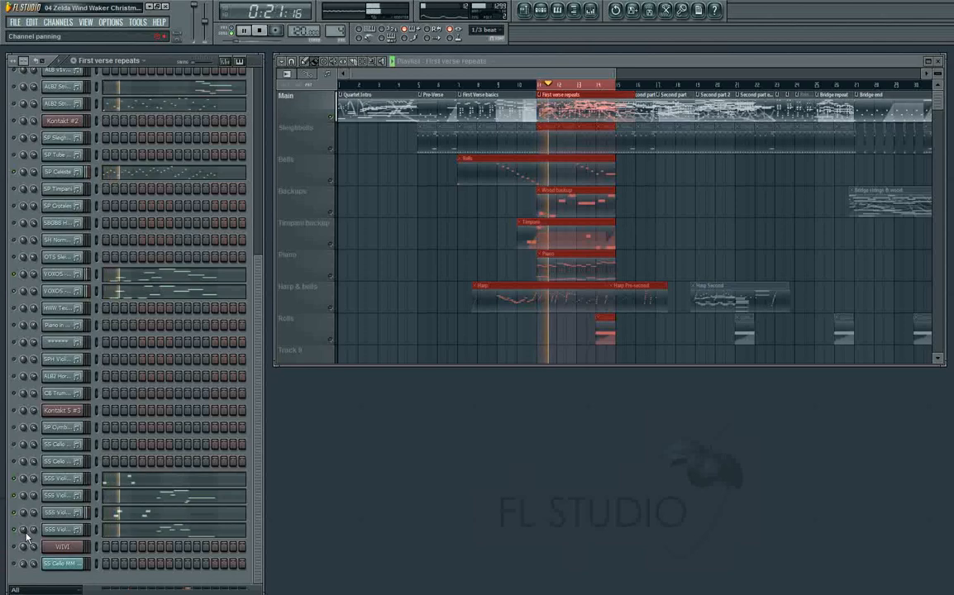
scroll(172, 456, up, 5)
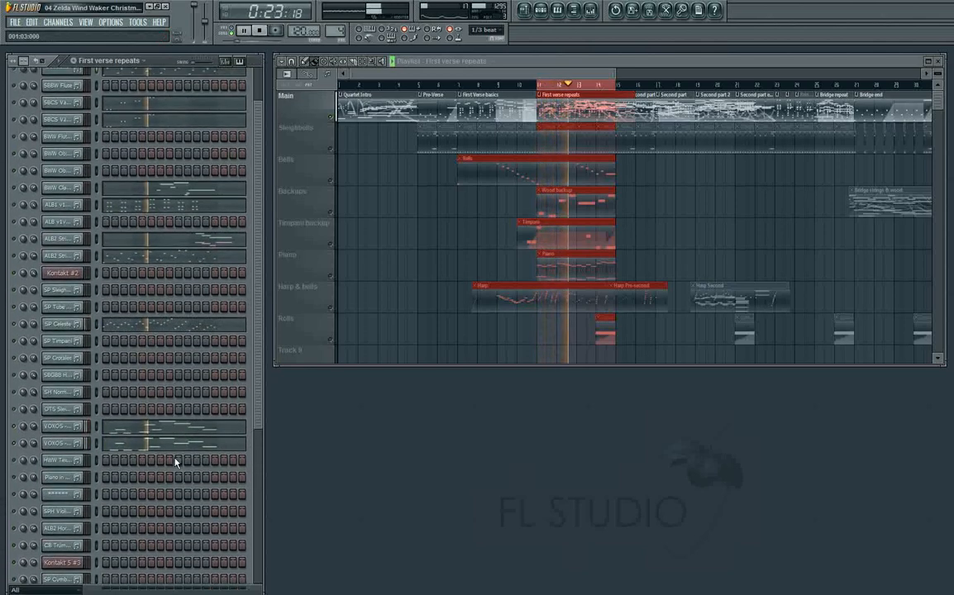
scroll(178, 465, down, 5)
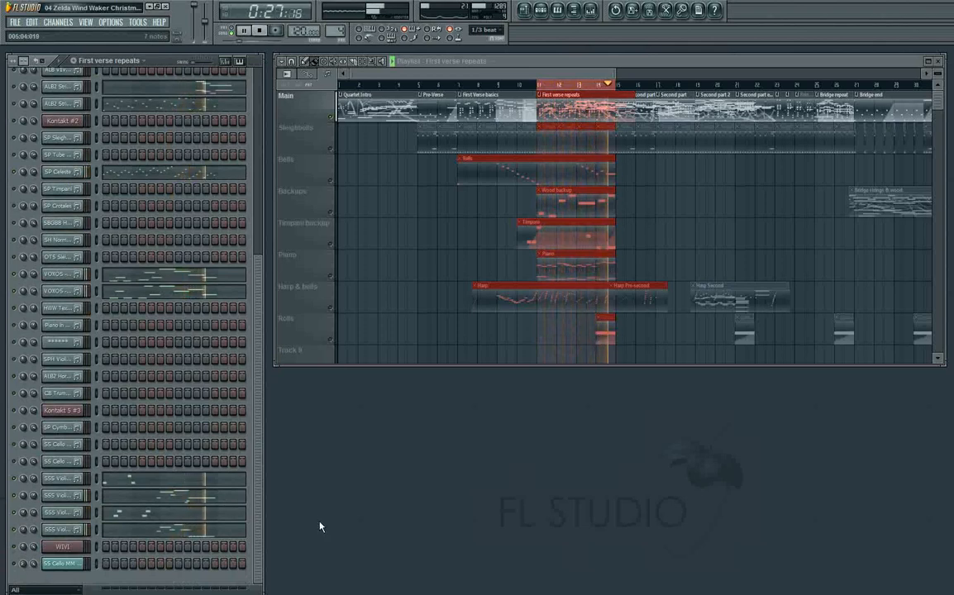
key(space)
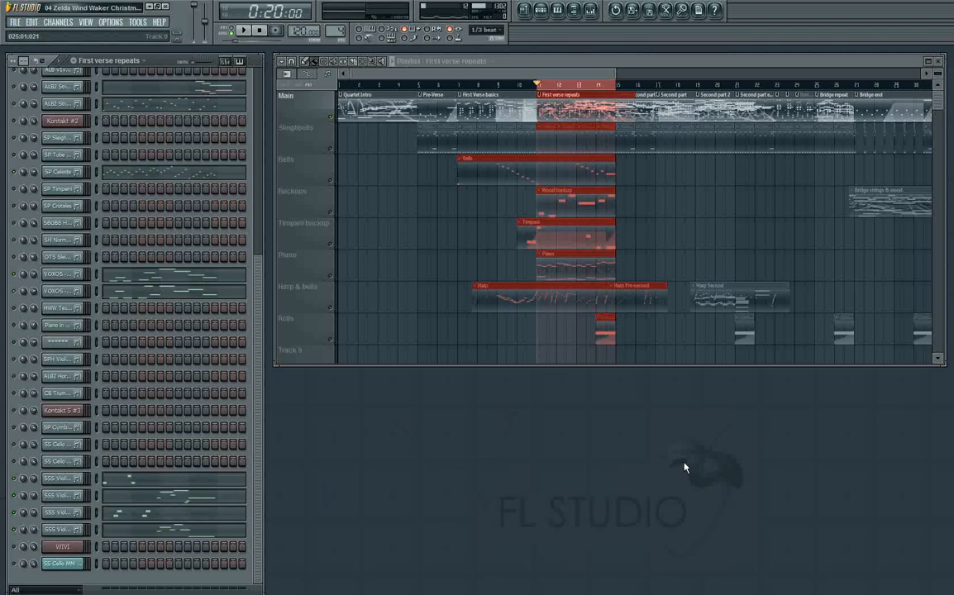
- Select both first verse sections and play only the backing tracks, with Main and Sleighbells muted
drag(457, 84, 612, 97)
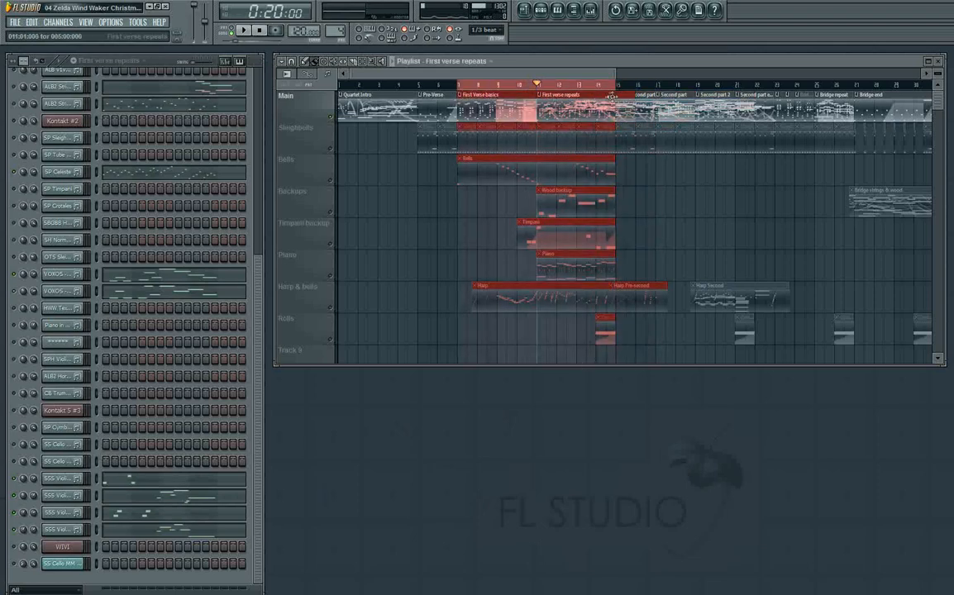
right_click(333, 118)
click(332, 150)
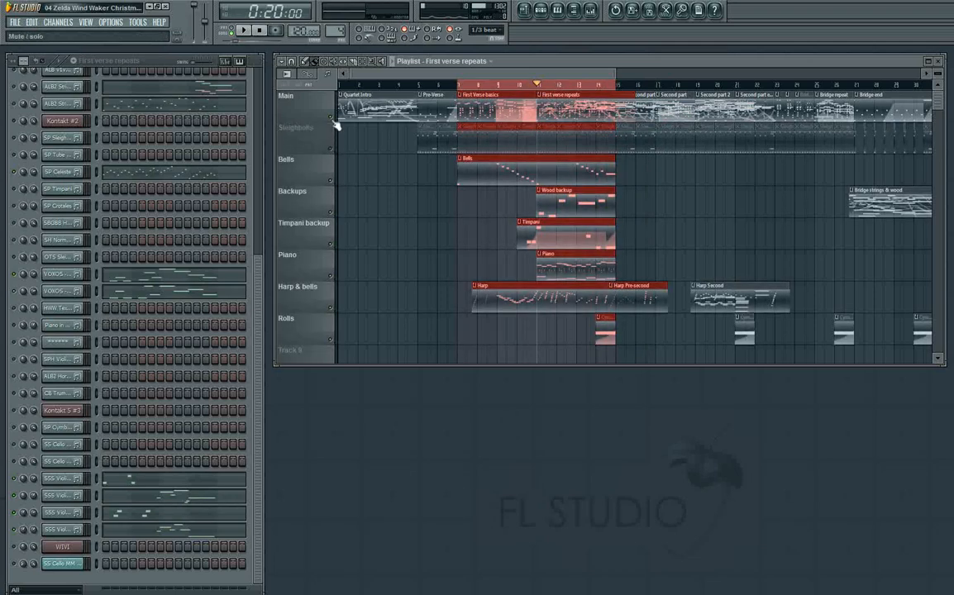
click(334, 120)
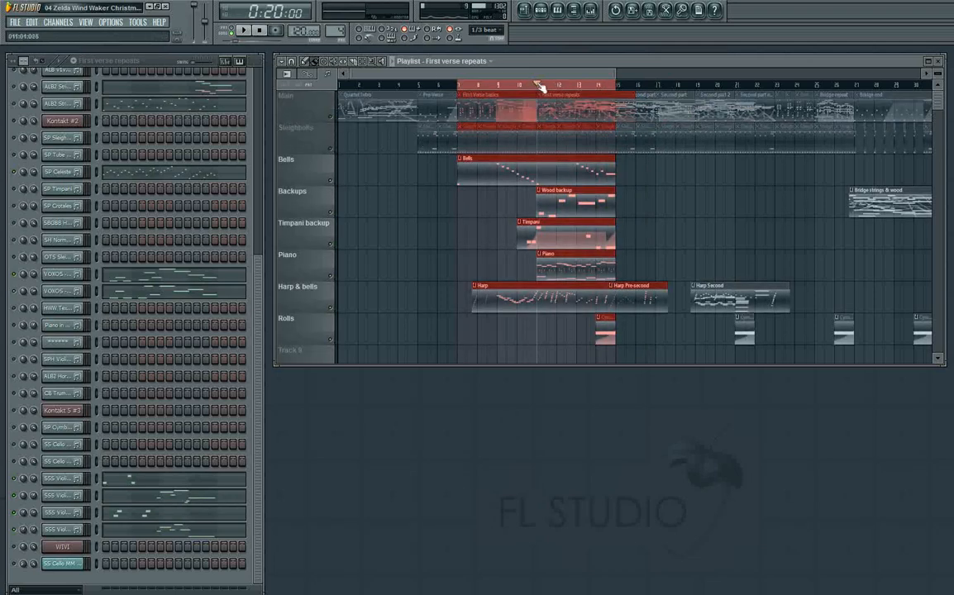
key(space)
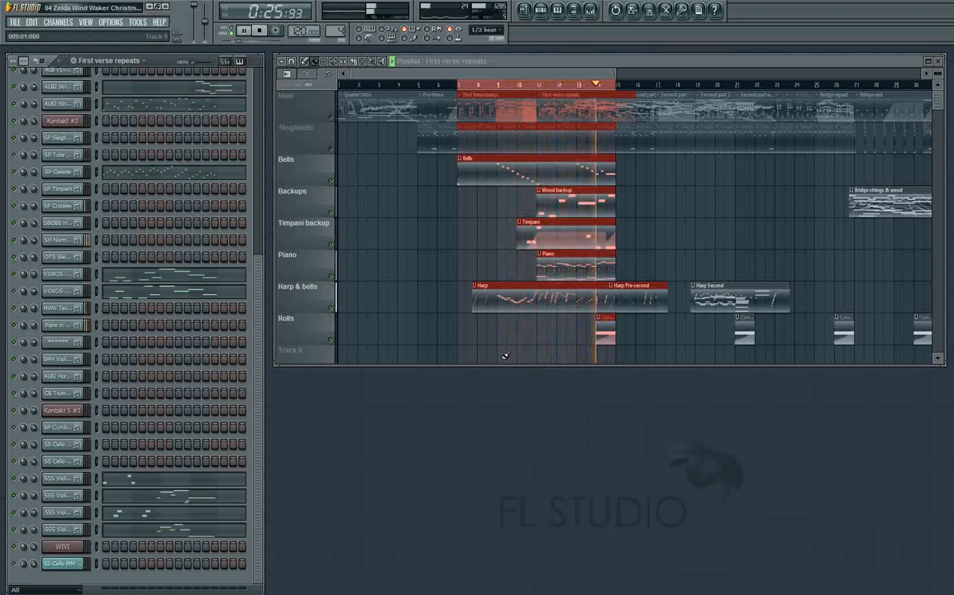
key(space)
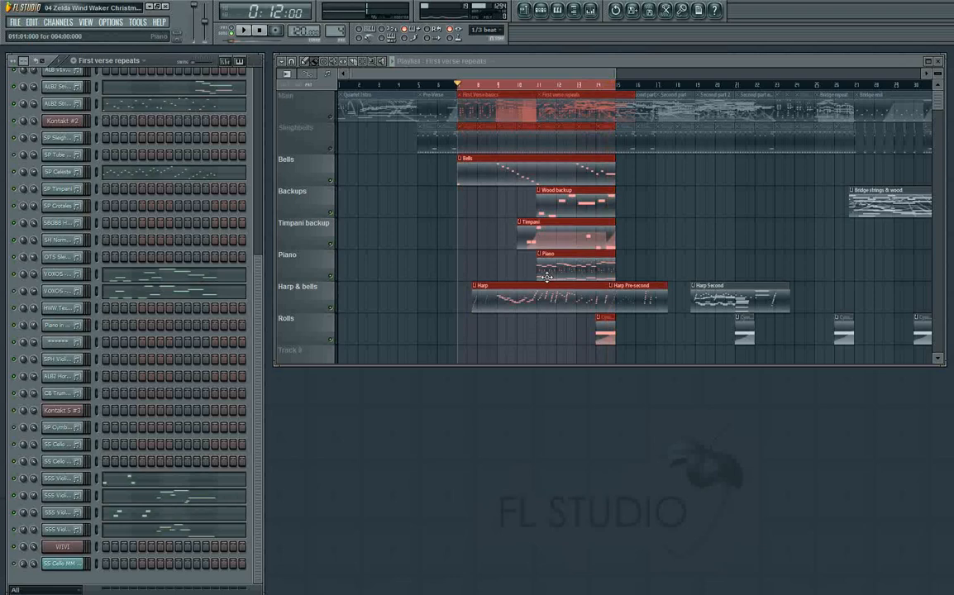
- Unmute the Main and Sleighbells tracks and play the full first verse arrangement from bar 7
click(331, 118)
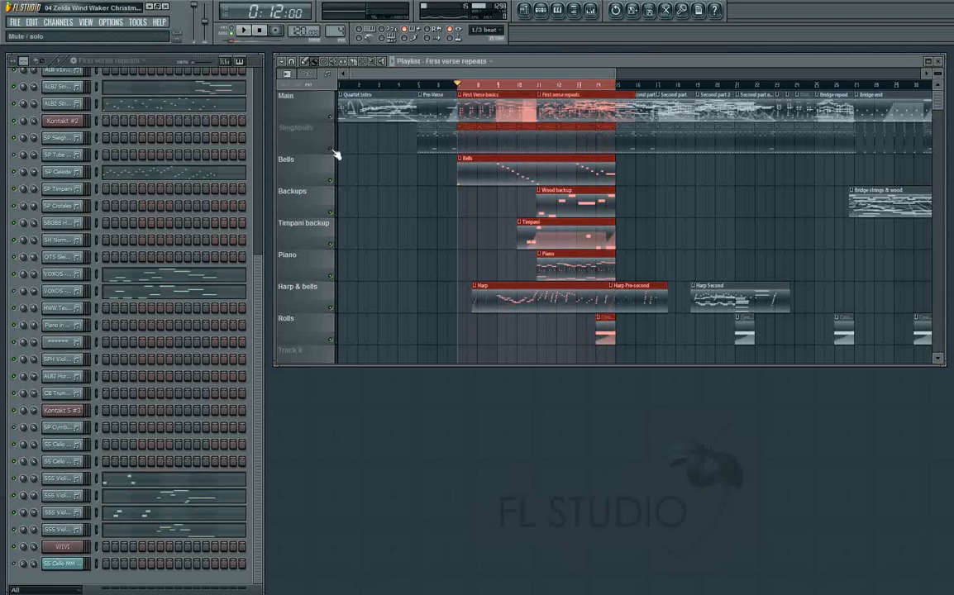
click(332, 151)
key(space)
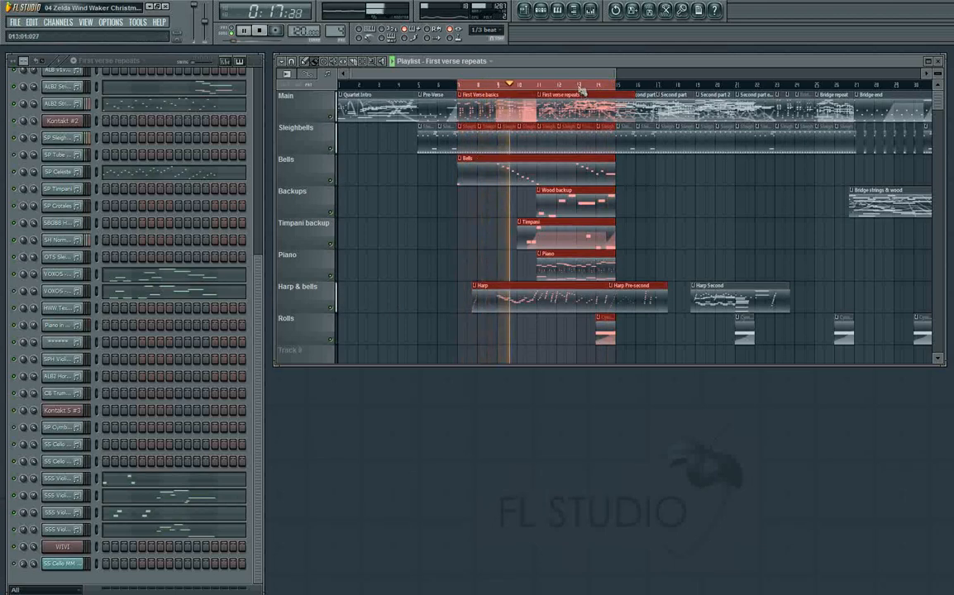
ctrl+click(727, 353)
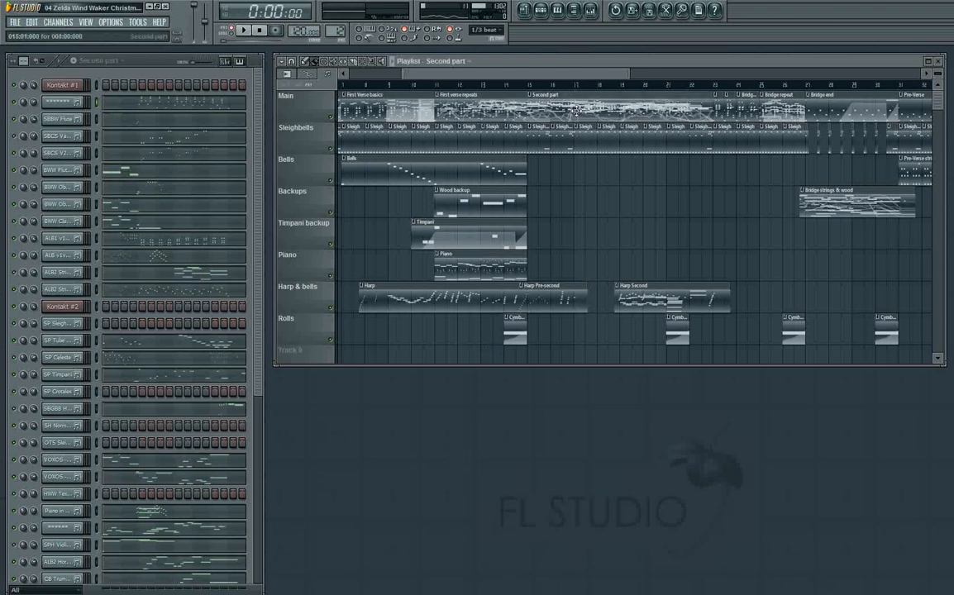
- Open the Second part pattern in the piano roll, isolate its BWW flute and oboe woodwind parts and play them
double_click(571, 110)
click(576, 112)
right_click(591, 116)
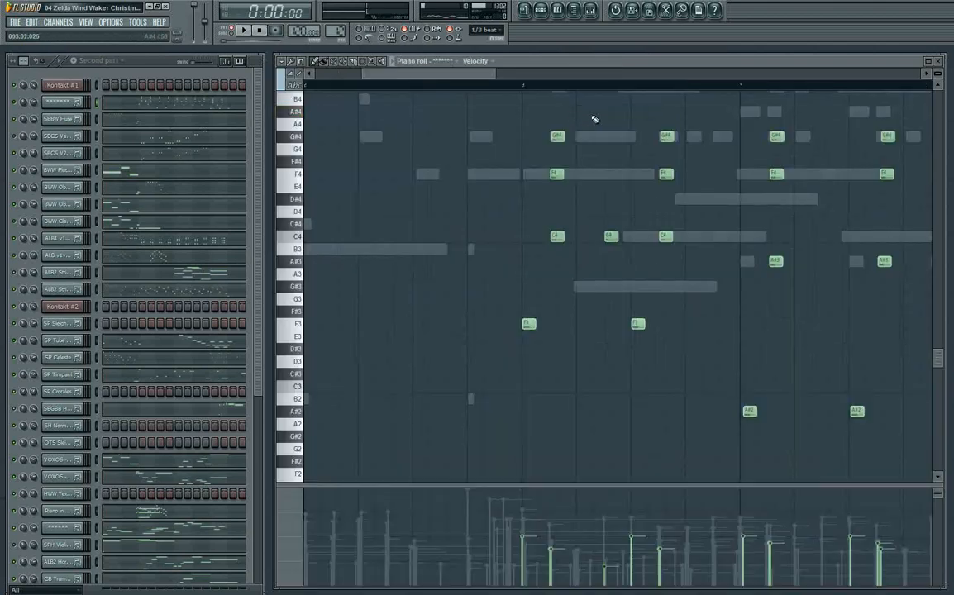
right_click(15, 171)
click(15, 187)
key(space)
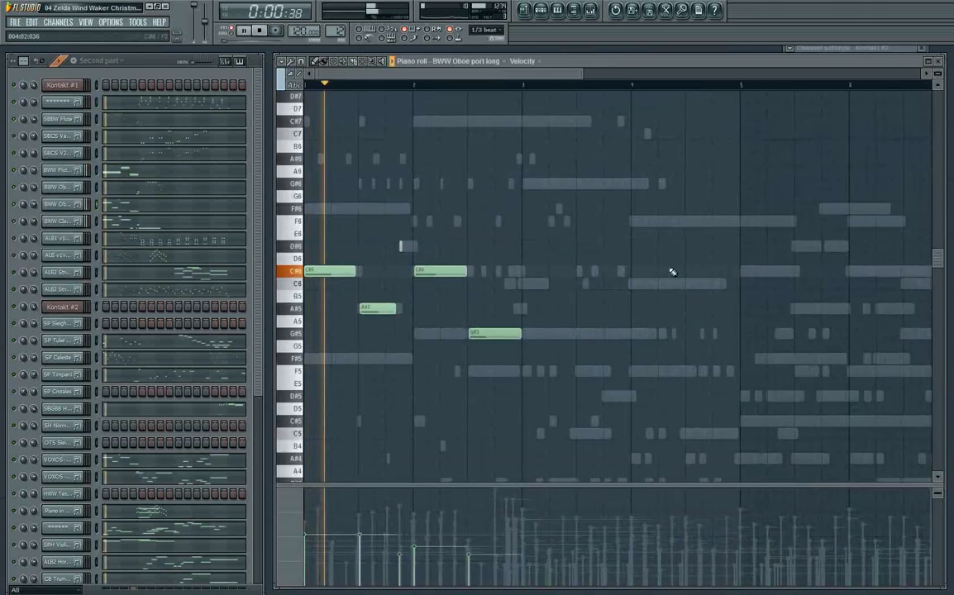
scroll(672, 272, down, 3)
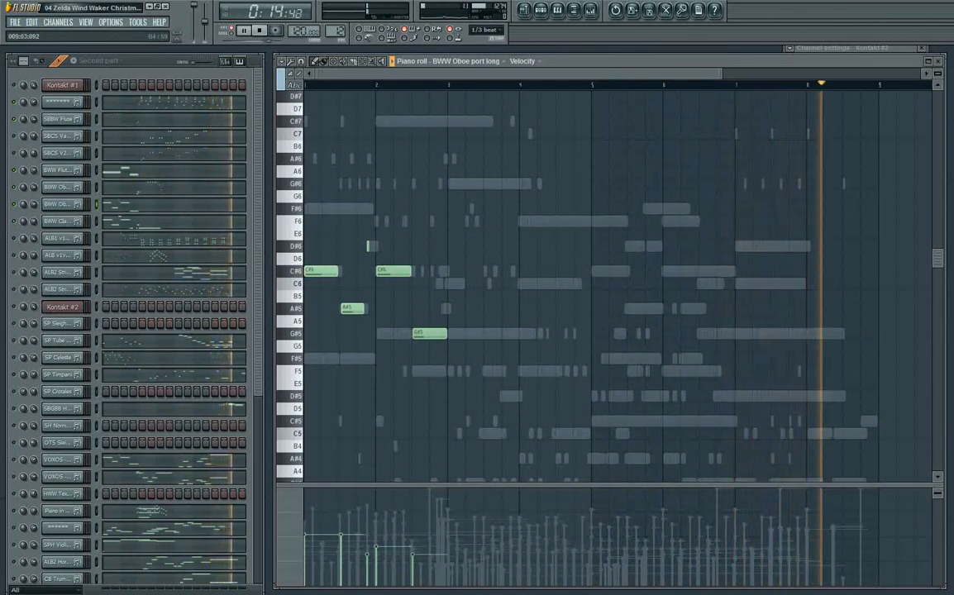
key(space)
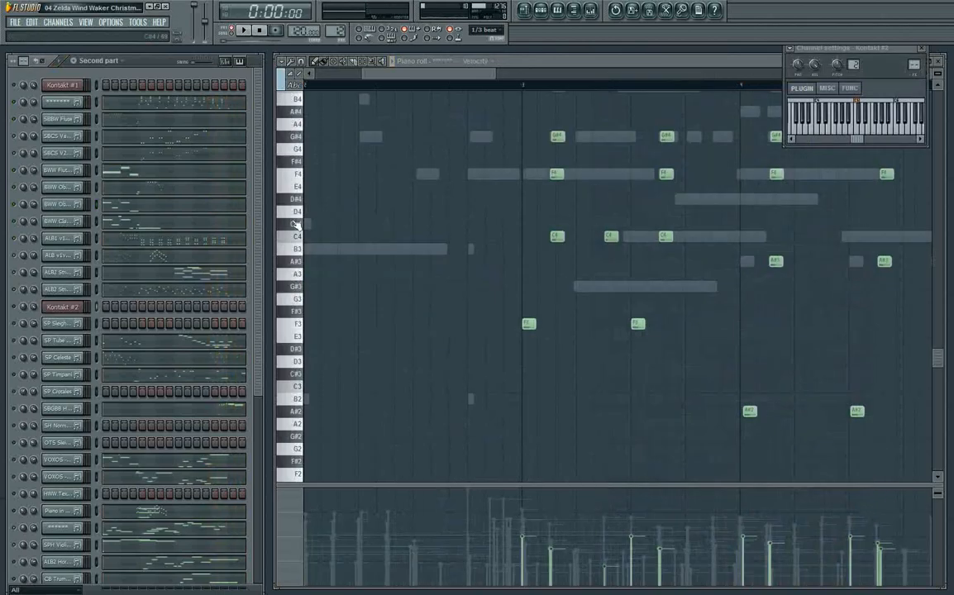
- Play the Second part pattern with the SBCS, ALB and ALB2 string channels isolated
key(space)
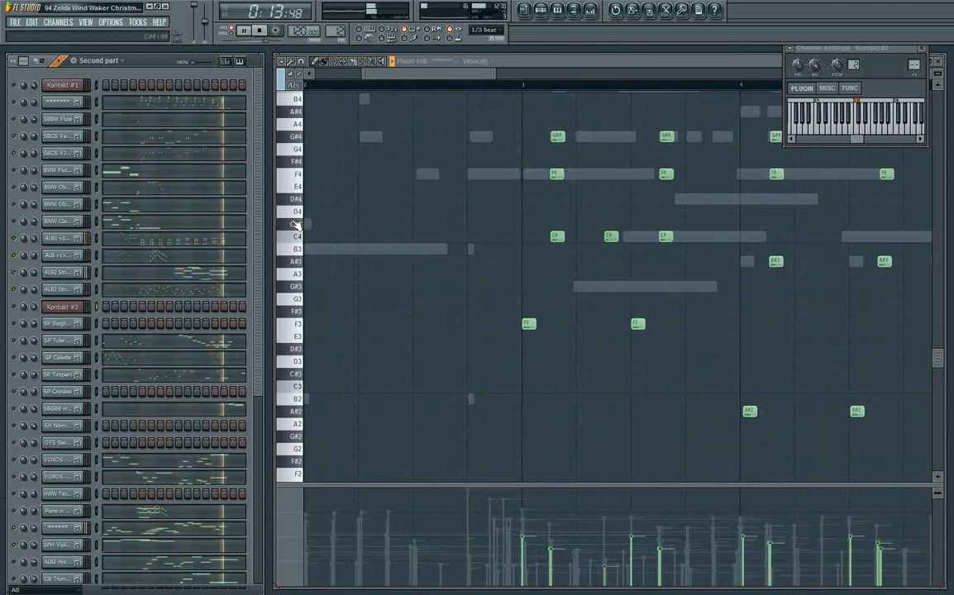
key(space)
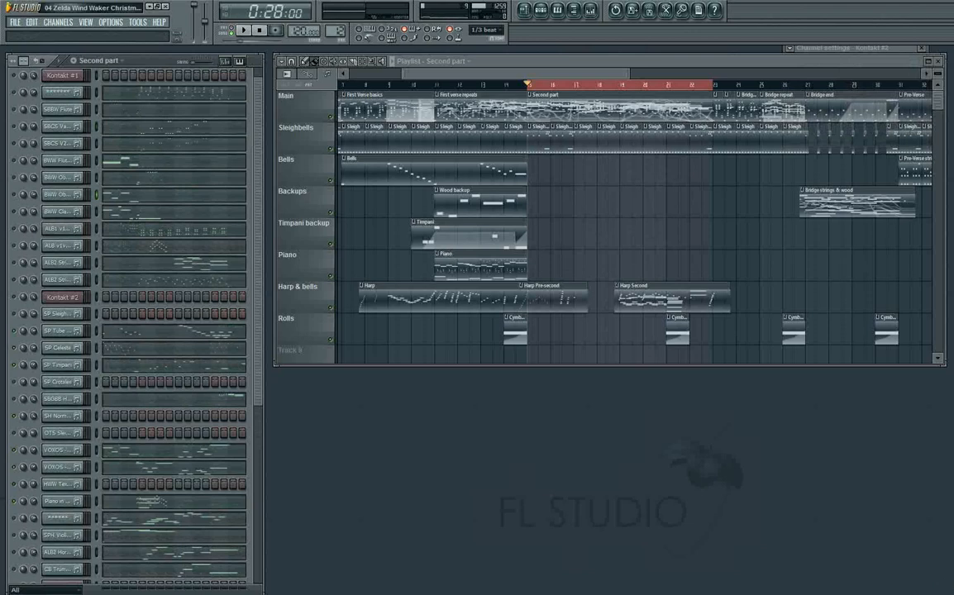
- Play the playlist's Second part section with the SP percussion, VOXOS and piano channels isolated, and again with all channels active
key(space)
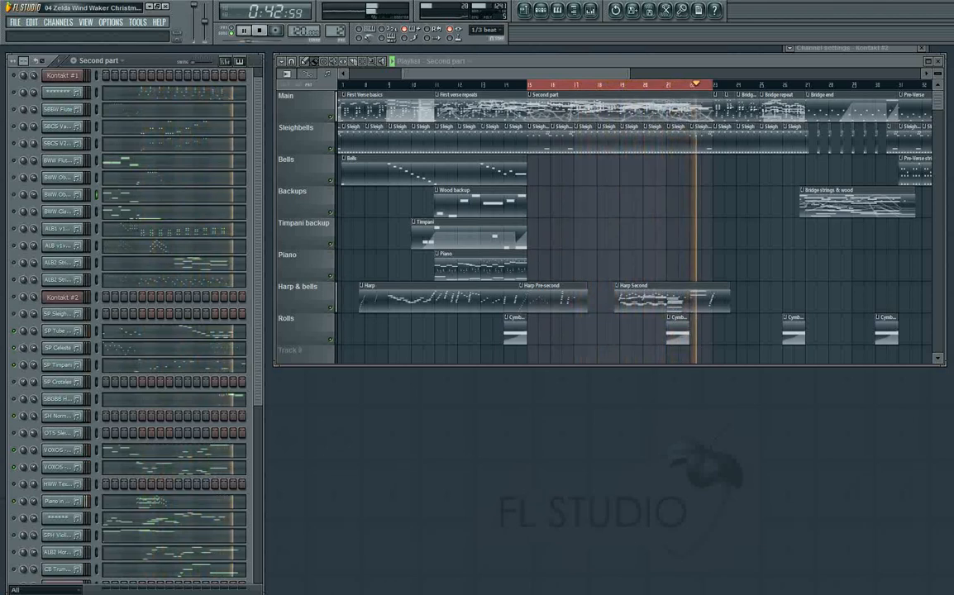
key(space)
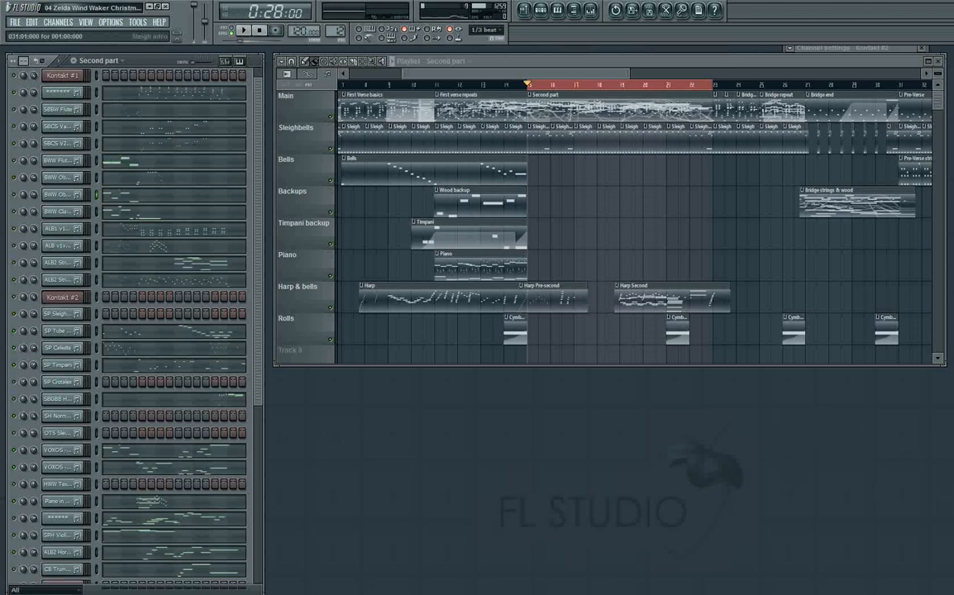
key(space)
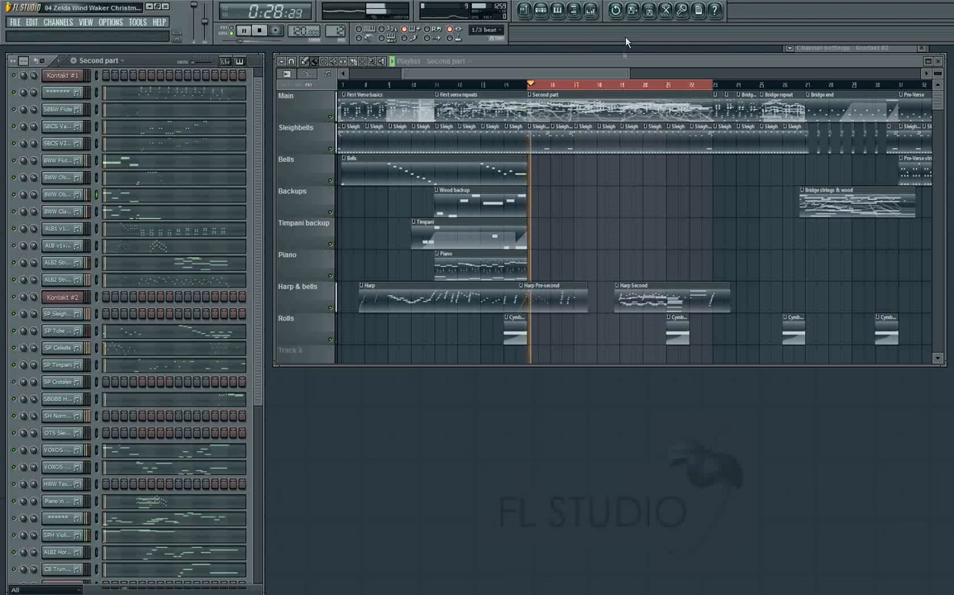
- Play the playlist's Second part section with all channels active, pausing and resuming it through to the section's end
click(246, 30)
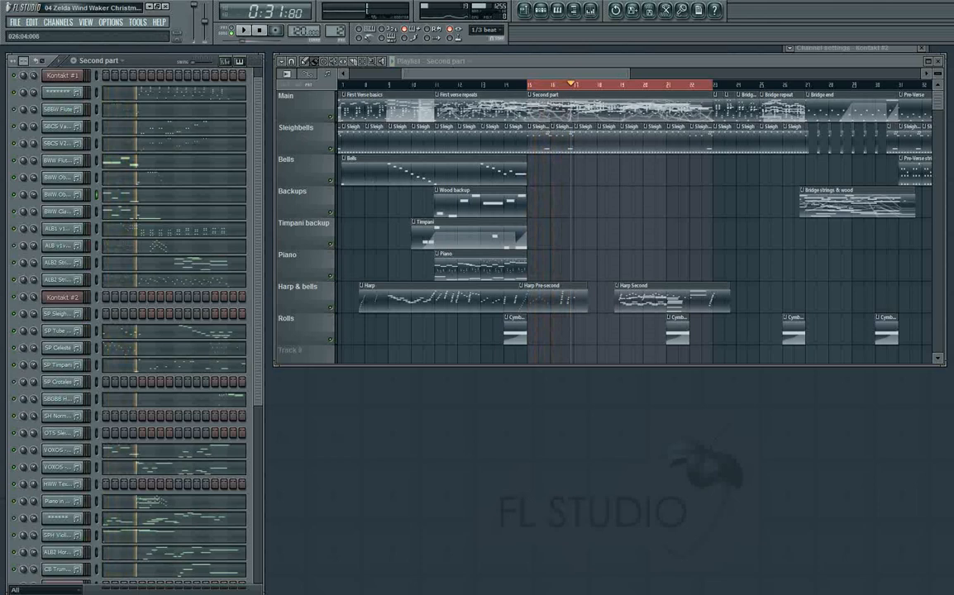
click(246, 30)
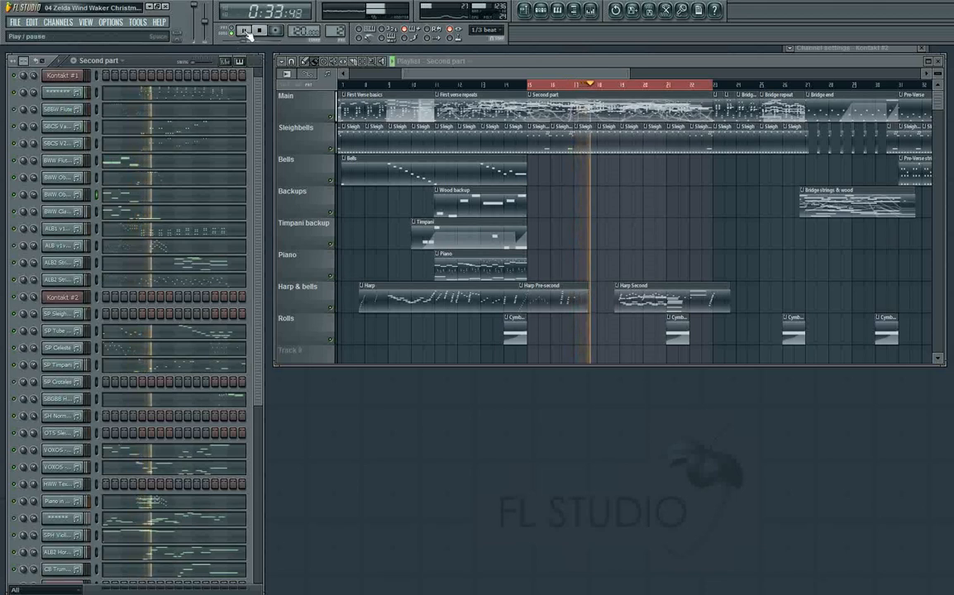
click(247, 31)
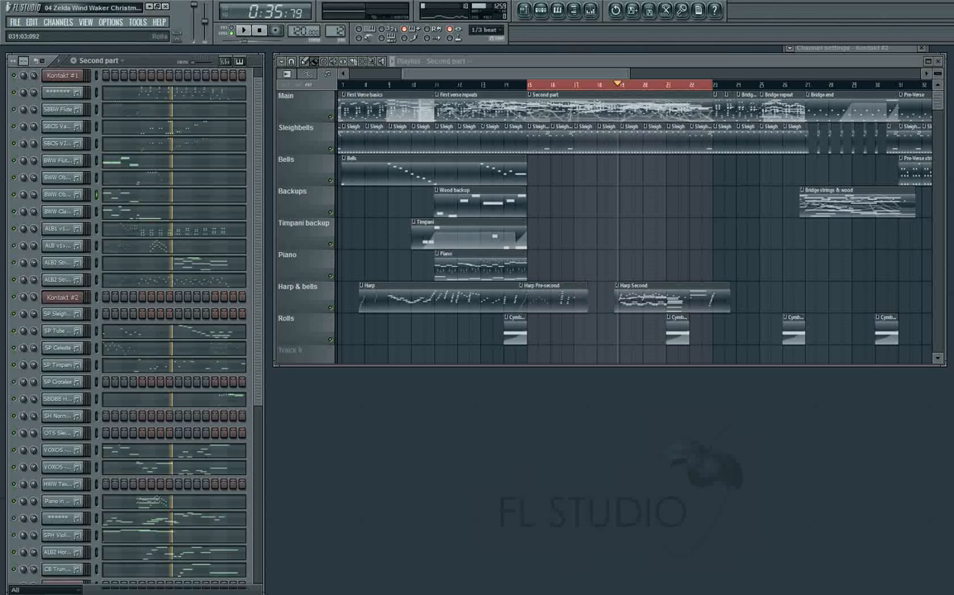
click(243, 31)
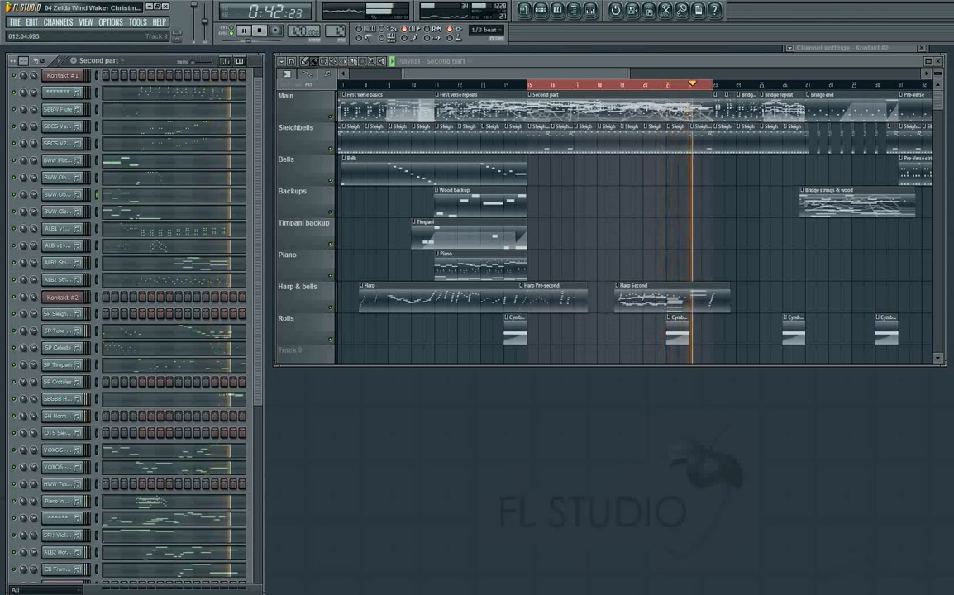
key(space)
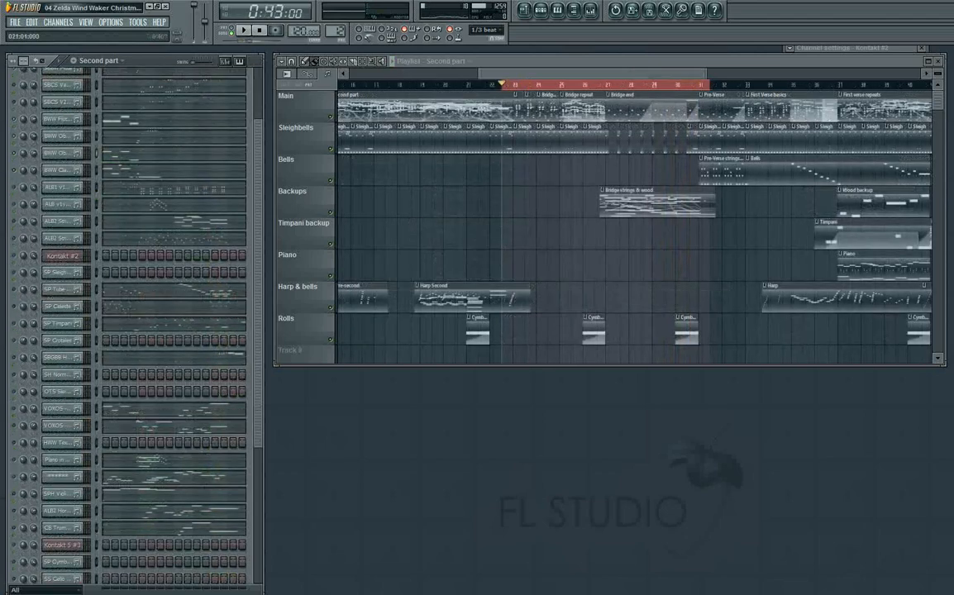
- Play the playlist's bridge section with only the SBBW flute and BWW woodwind channels active
key(space)
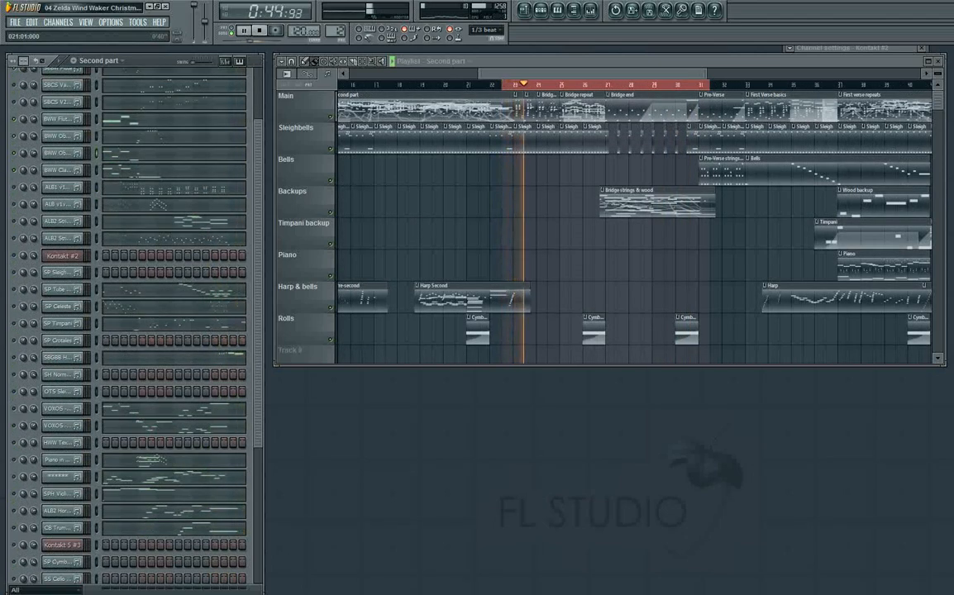
drag(258, 184, 260, 122)
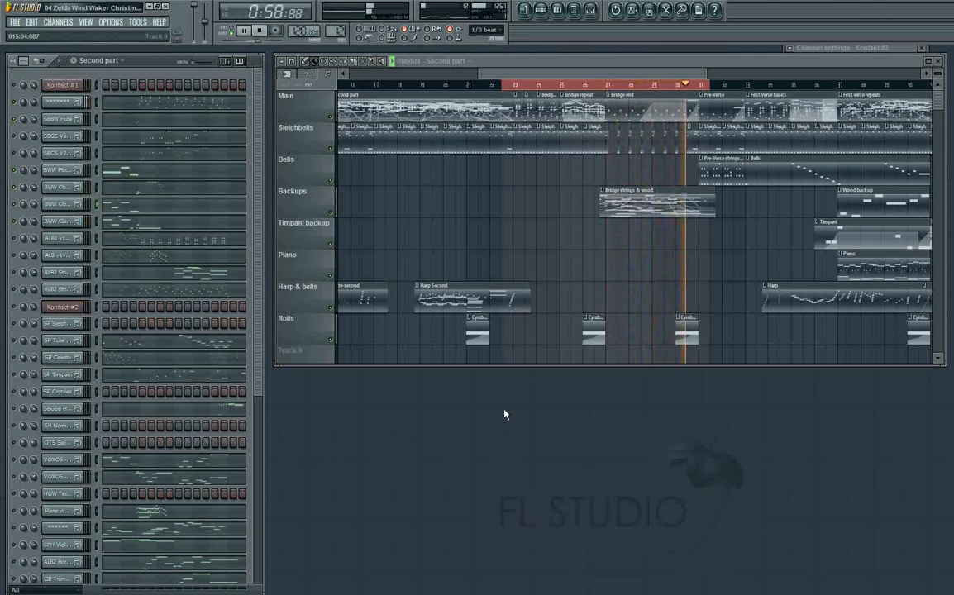
key(space)
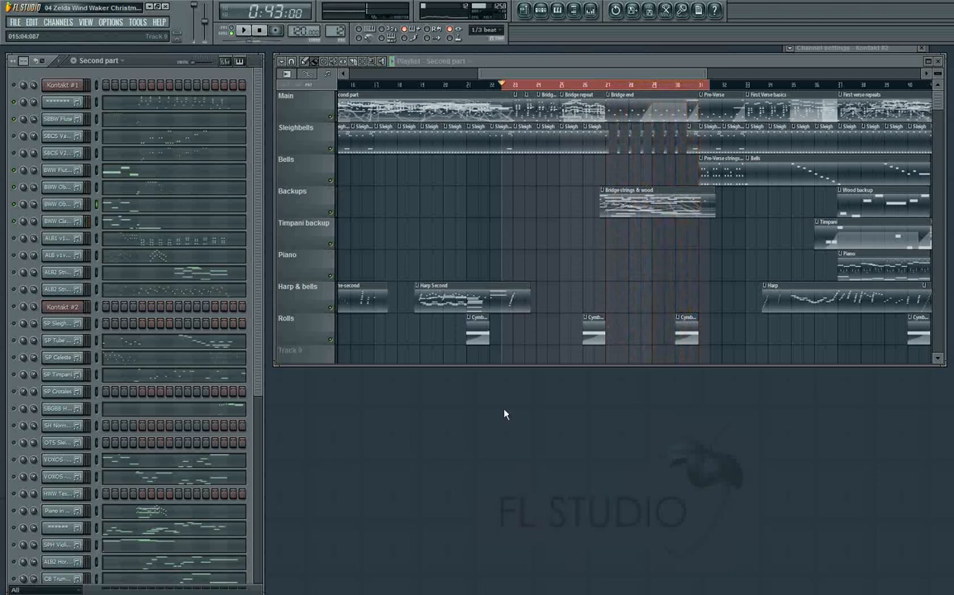
- Isolate the SBCS, ALB and SPH string channels and play the bridge section
right_click(14, 136)
click(19, 143)
scroll(22, 463, down, 5)
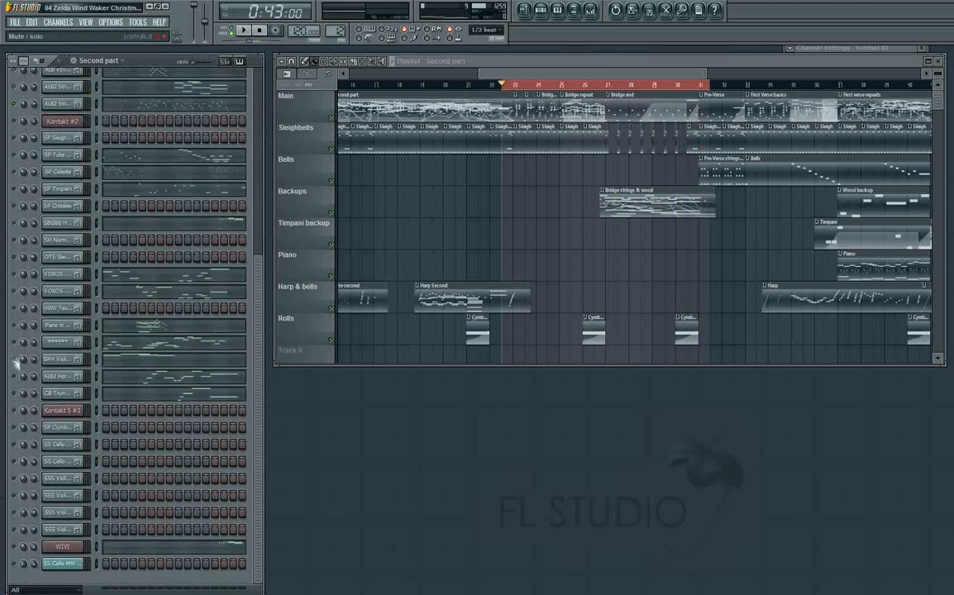
key(space)
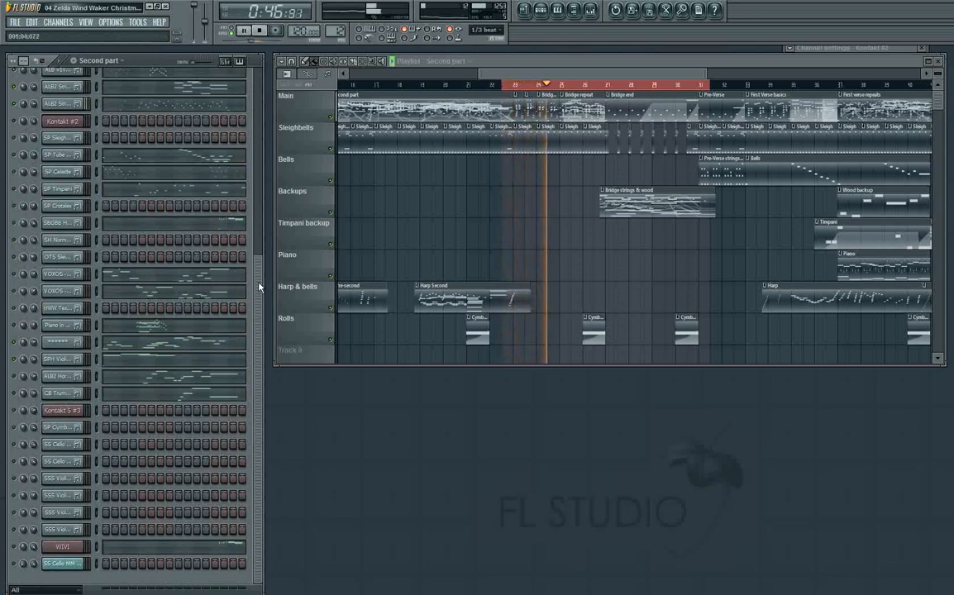
scroll(232, 265, up, 5)
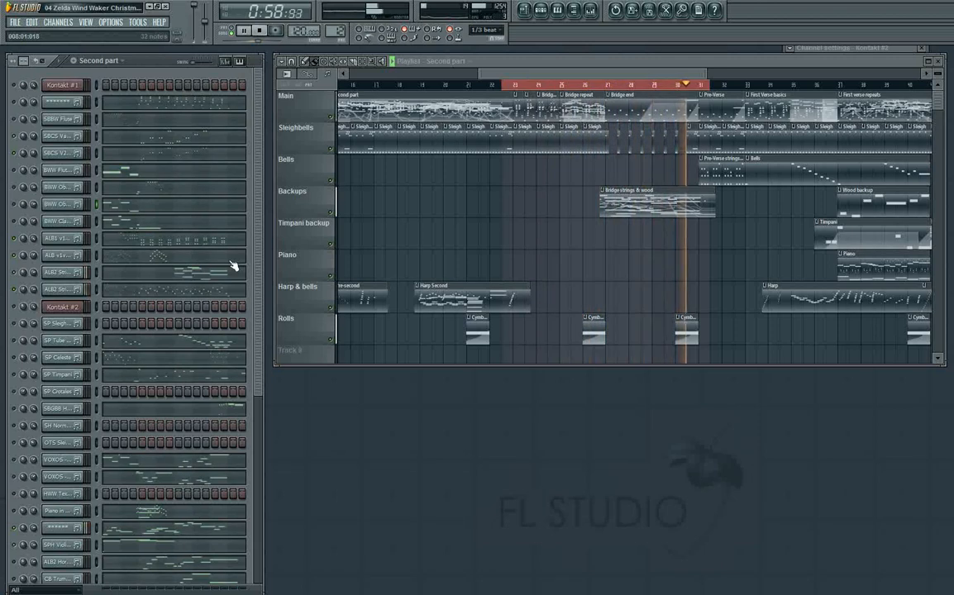
key(space)
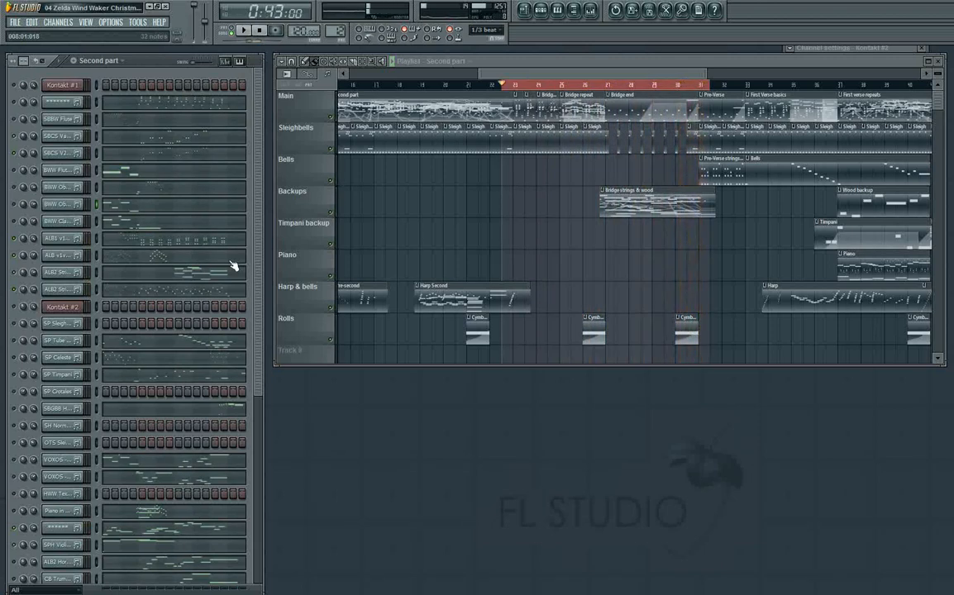
- Play the bridge section with the ALB2 horn and CB trumpet brass channels isolated
key(space)
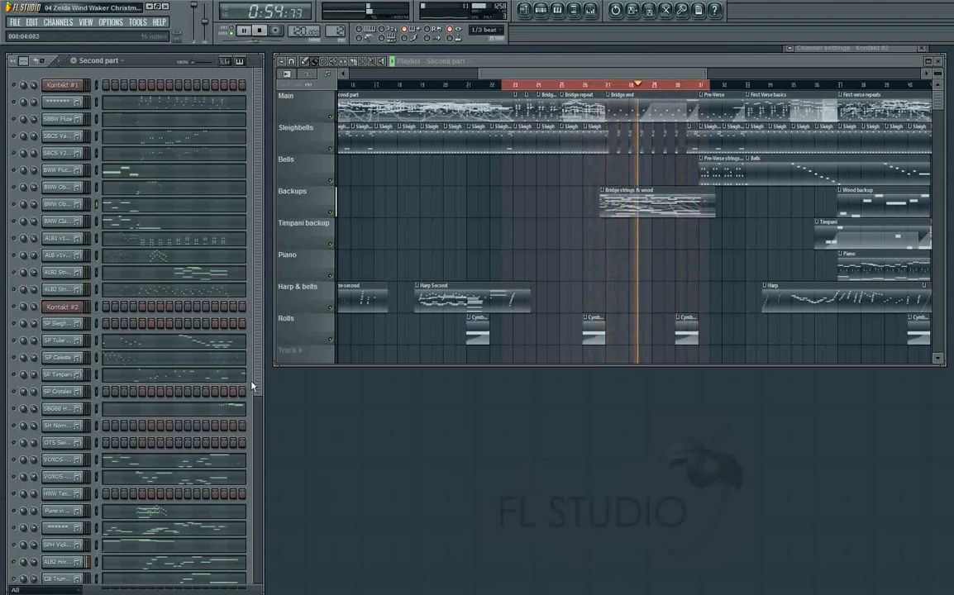
scroll(261, 451, down, 2)
scroll(262, 511, down, 6)
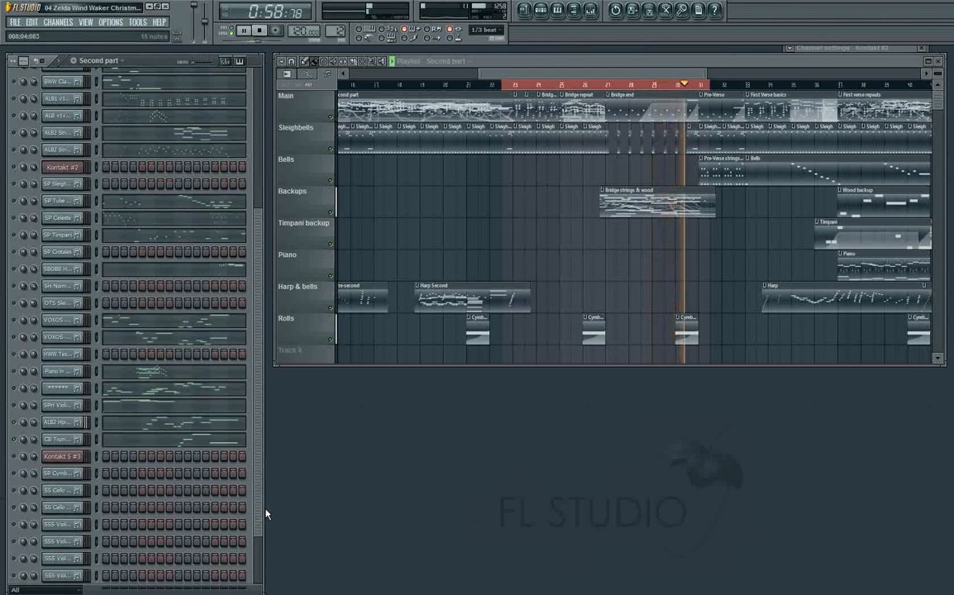
key(space)
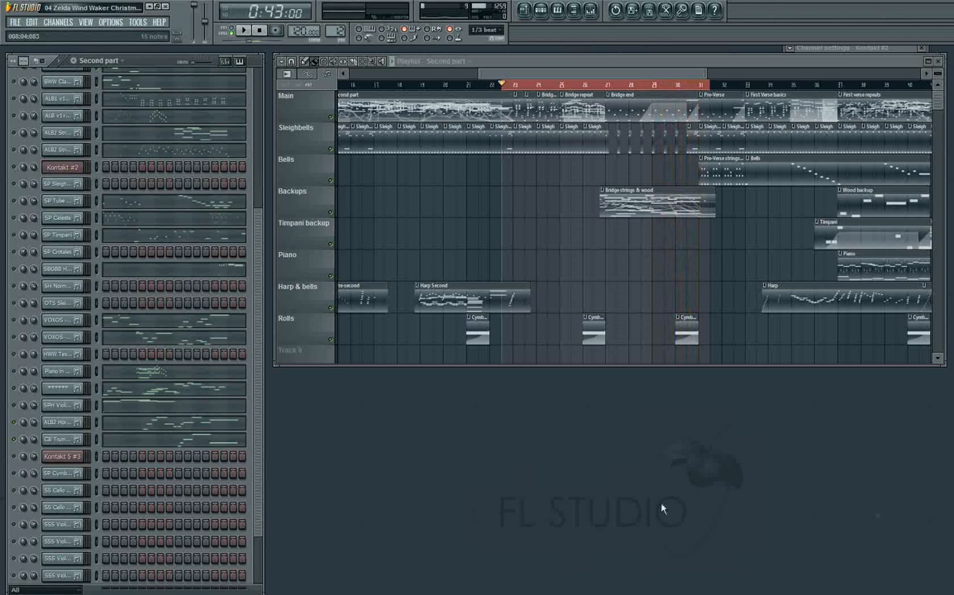
- Play the bridge section with the SP percussion and piano channels isolated
scroll(17, 397, up, 8)
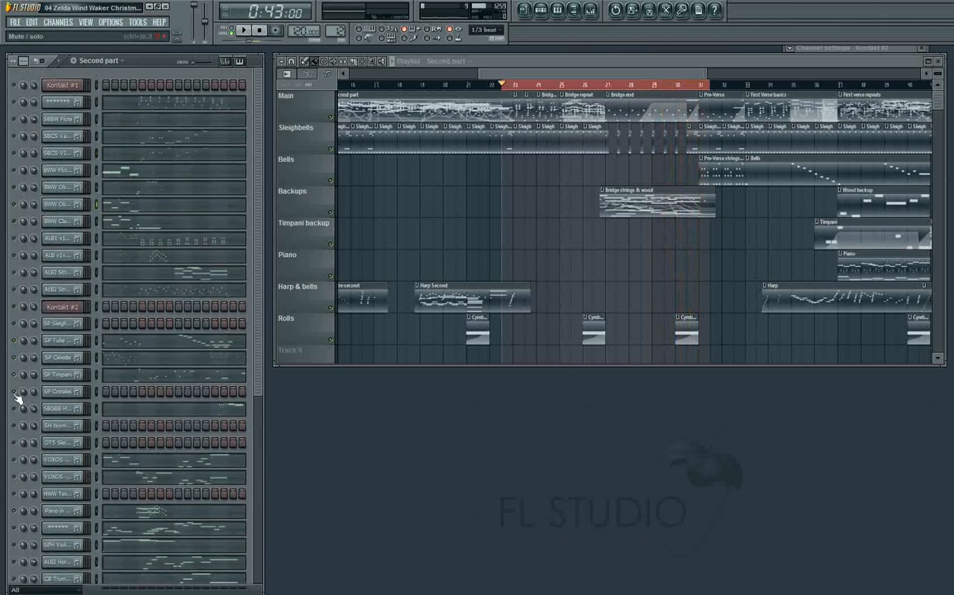
key(space)
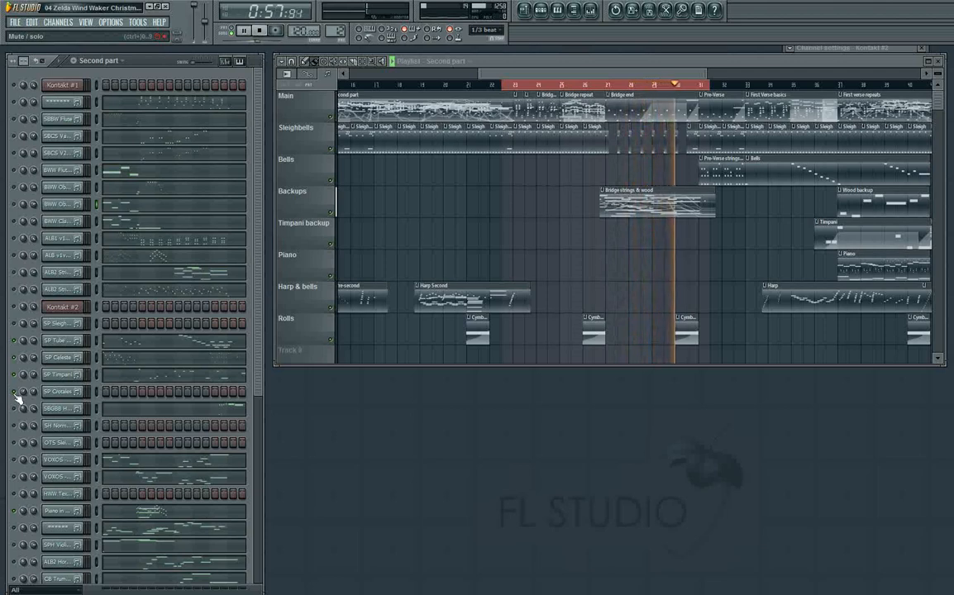
scroll(18, 397, down, 5)
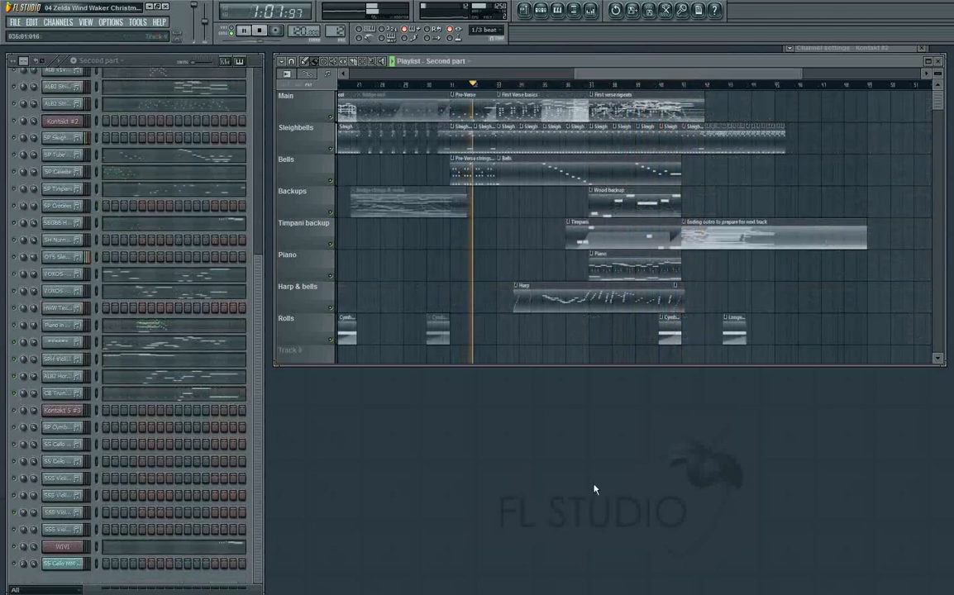